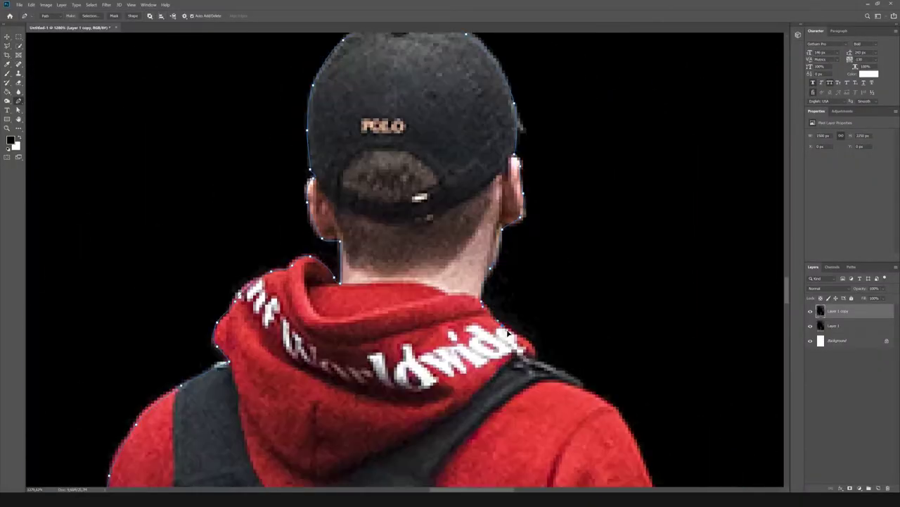
- Trace the backpacker's outline, then heal him out of the cave photo copy
click(351, 266)
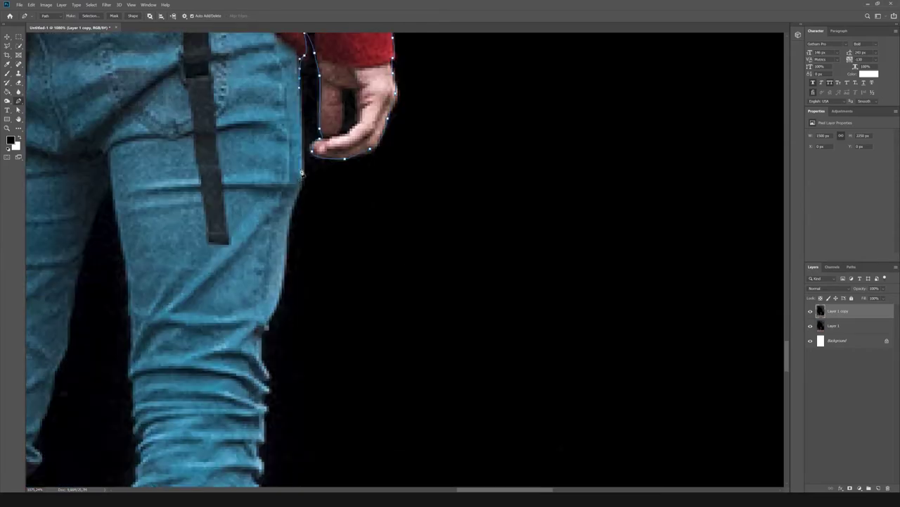
click(265, 247)
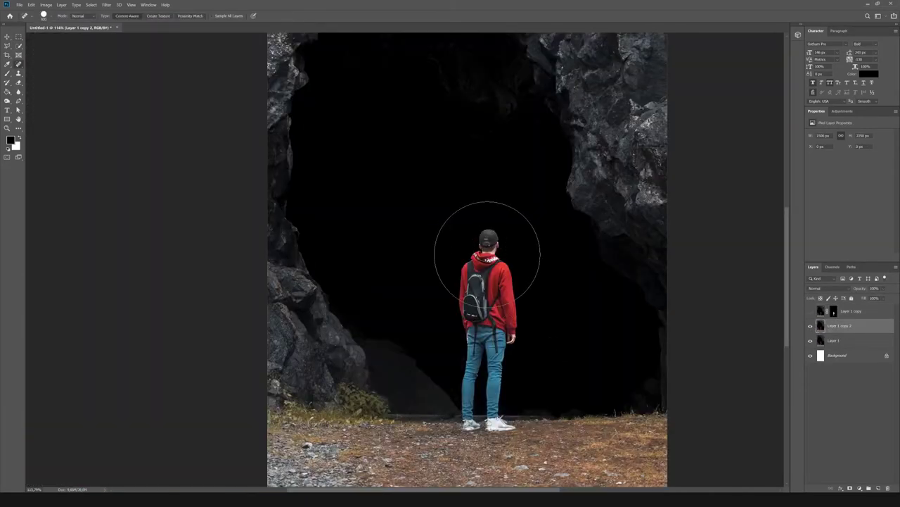
drag(487, 253, 486, 423)
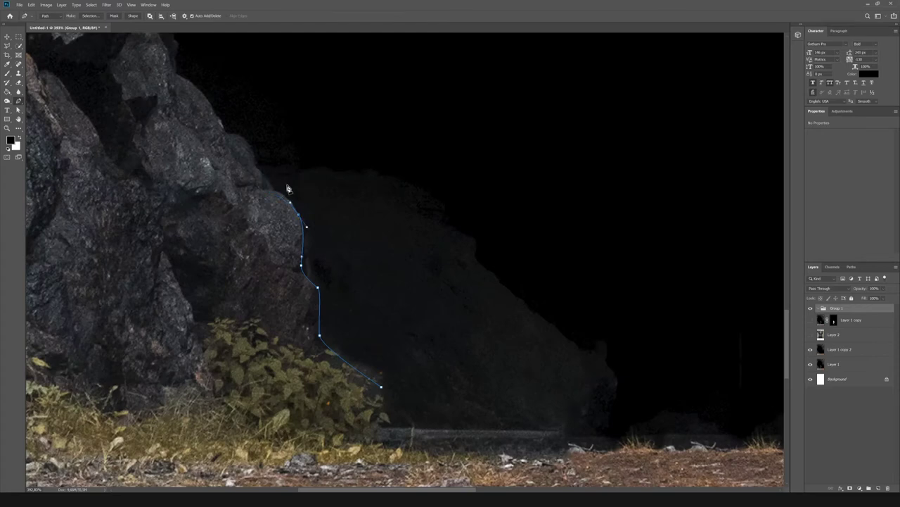
- Pen-trace the cave opening up the left rock edge and along the overhang
scroll(288, 189, up, 2)
scroll(235, 137, up, 2)
scroll(185, 251, up, 2)
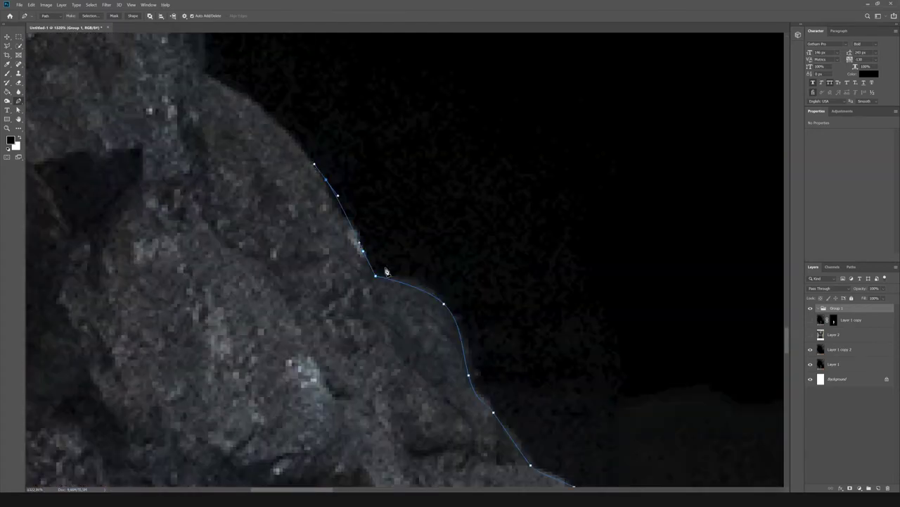
scroll(386, 272, down, 2)
scroll(378, 256, up, 3)
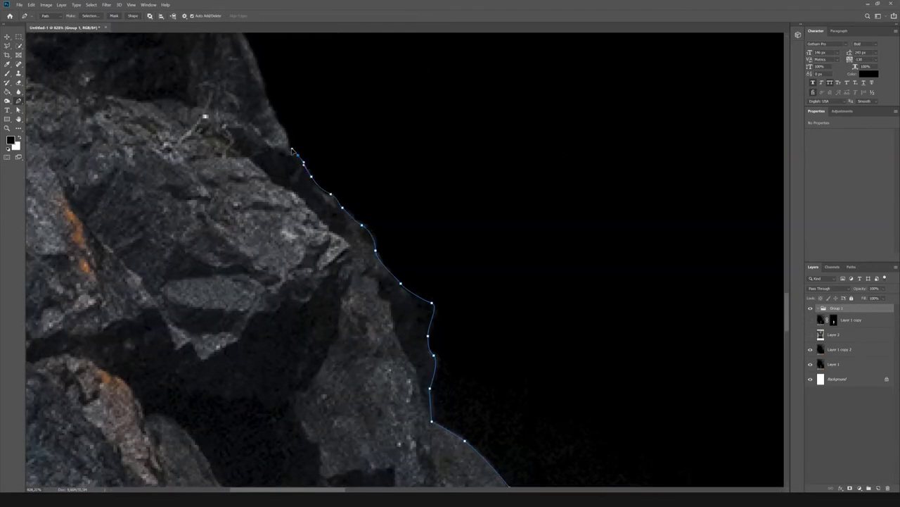
scroll(293, 152, up, 5)
click(208, 147)
click(218, 124)
scroll(221, 113, up, 3)
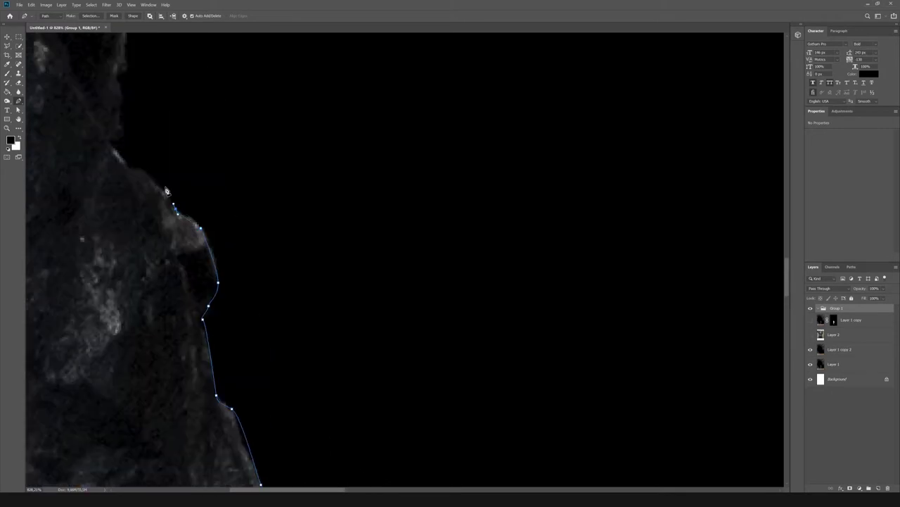
click(157, 184)
click(130, 168)
scroll(120, 141, up, 1)
scroll(120, 169, up, 2)
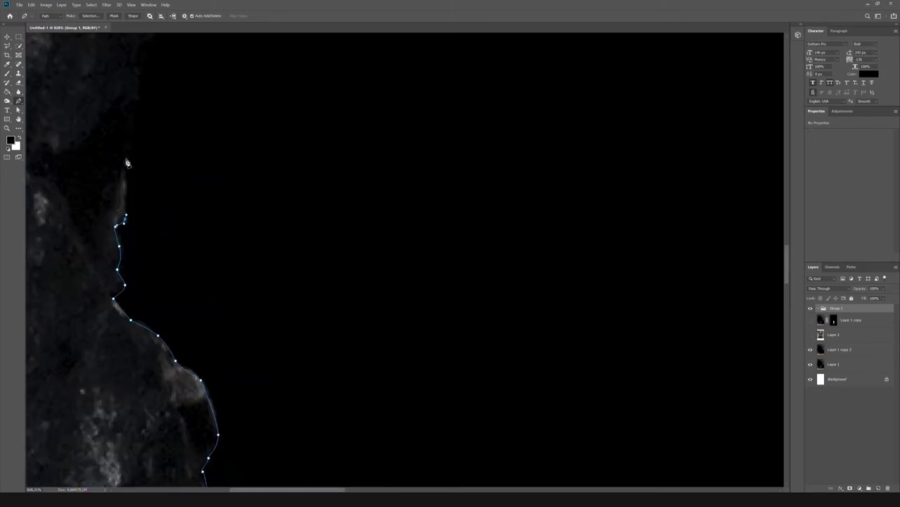
click(141, 167)
scroll(141, 167, up, 1)
click(169, 211)
click(172, 156)
click(172, 128)
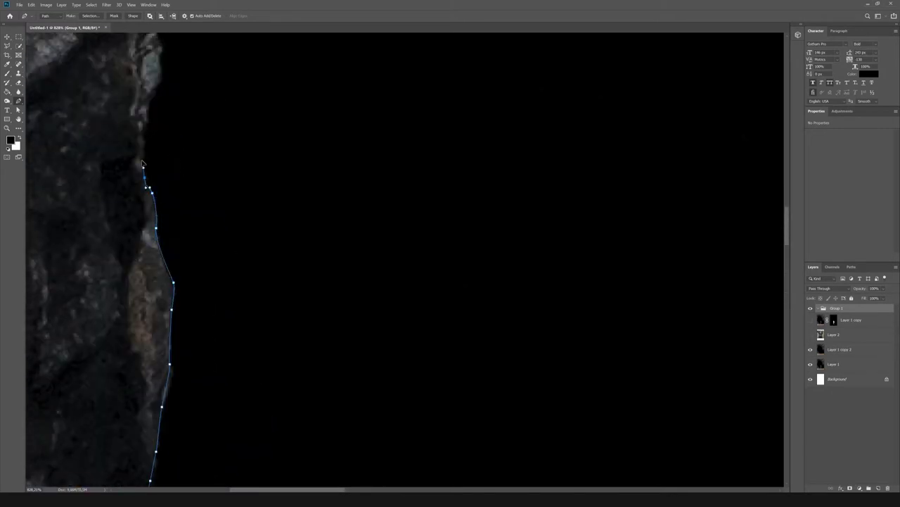
scroll(172, 127, down, 2)
scroll(264, 169, up, 2)
click(264, 169)
scroll(263, 169, up, 2)
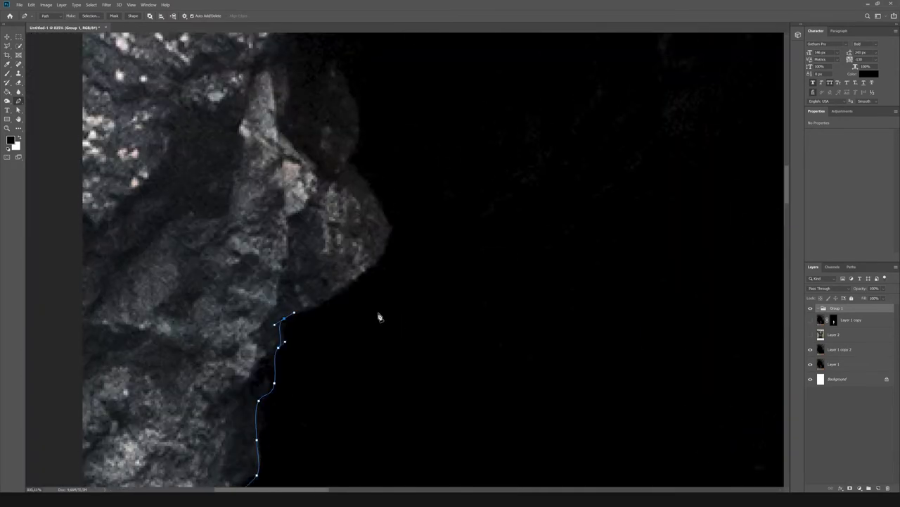
scroll(358, 135, up, 4)
click(329, 325)
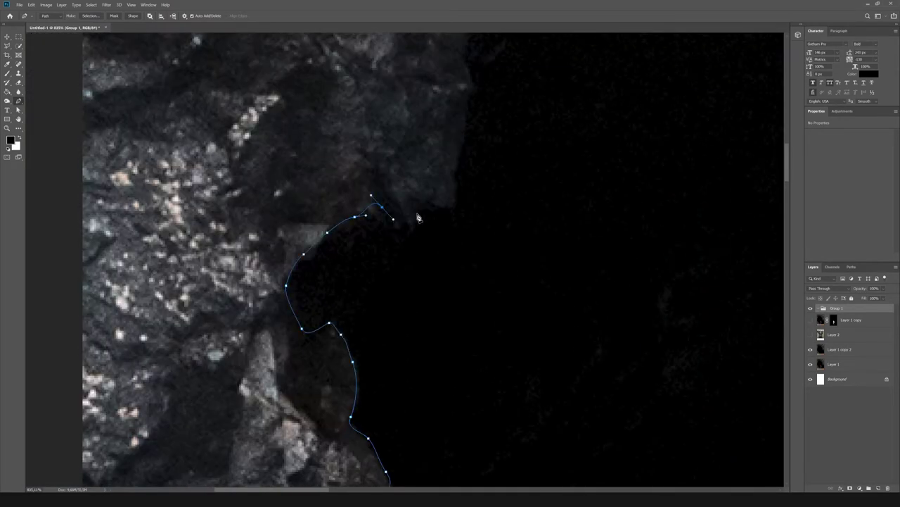
- Continue the path down the right rock edge and lower-left edge, closing the cave outline
scroll(418, 217, down, 3)
scroll(394, 190, down, 5)
scroll(371, 155, down, 2)
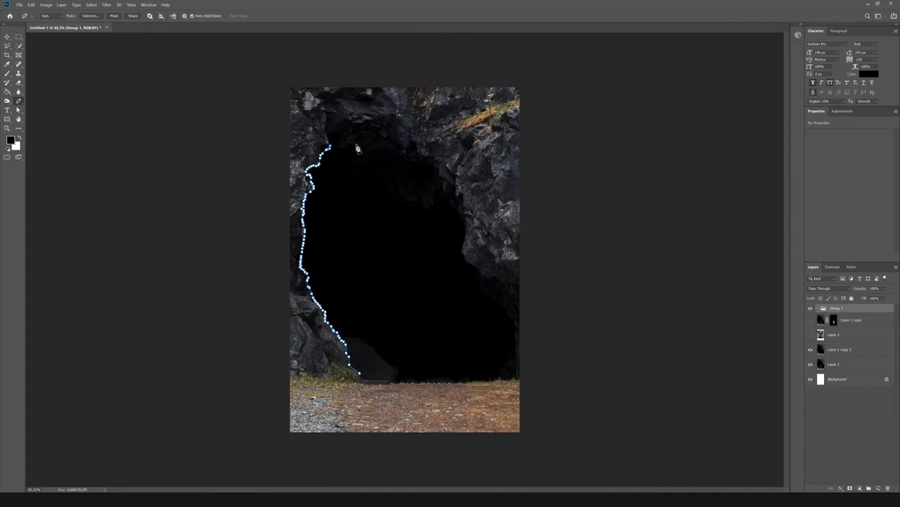
scroll(357, 149, up, 3)
scroll(354, 124, up, 2)
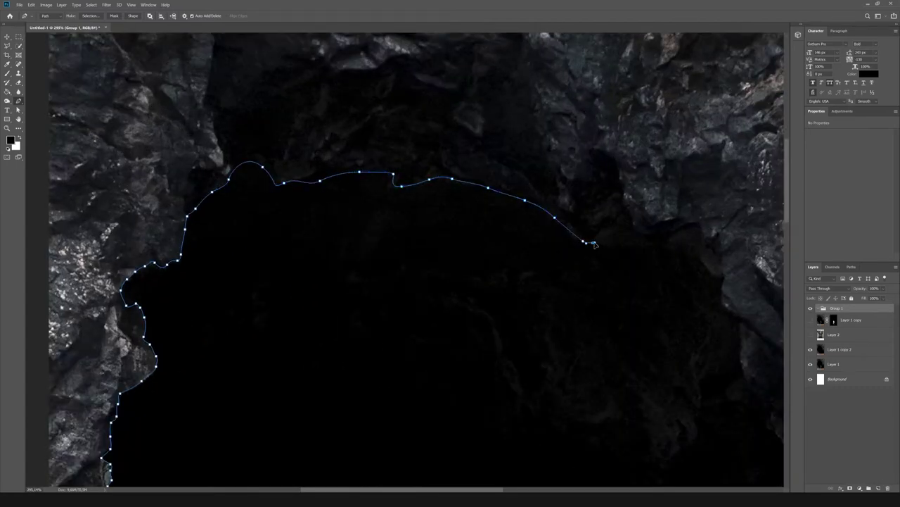
scroll(595, 244, down, 3)
scroll(349, 161, up, 5)
scroll(427, 270, down, 4)
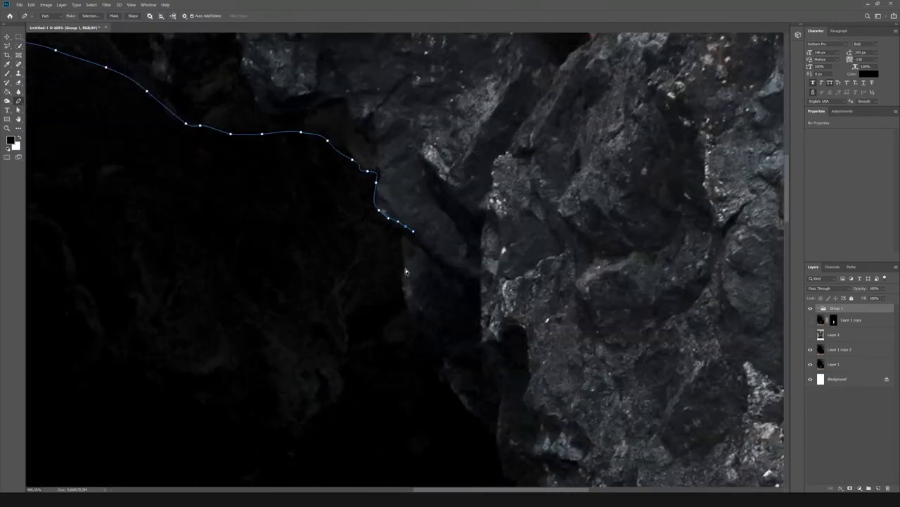
scroll(441, 232, up, 2)
scroll(500, 313, down, 1)
click(530, 307)
scroll(531, 309, down, 2)
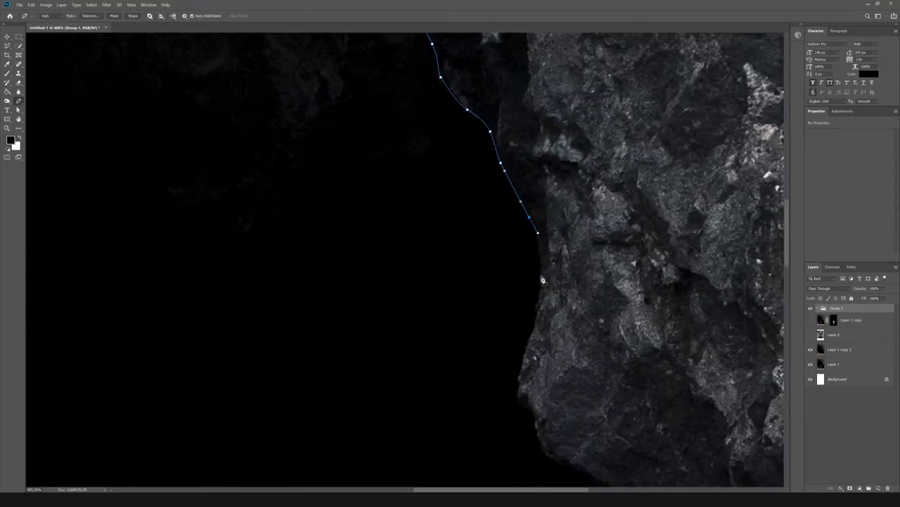
click(538, 322)
scroll(528, 310, down, 2)
click(526, 303)
scroll(519, 310, down, 4)
scroll(412, 306, up, 3)
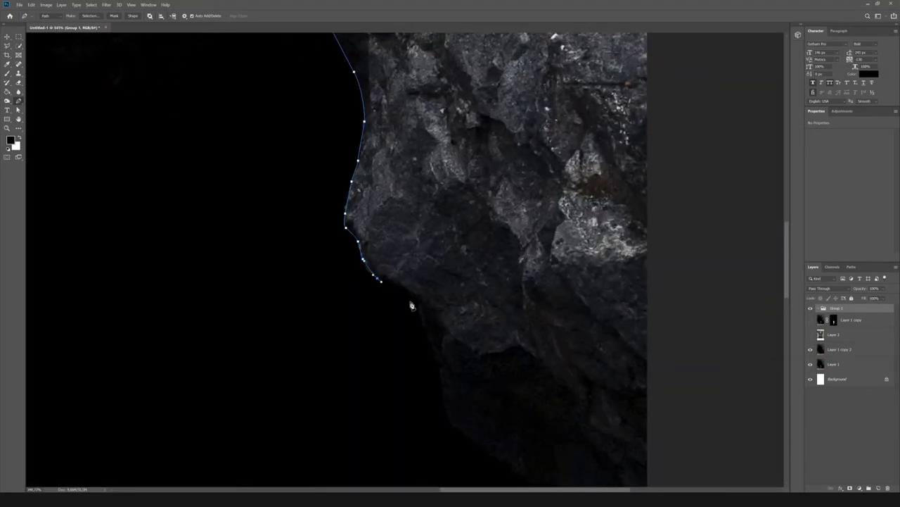
scroll(605, 344, down, 1)
scroll(623, 295, down, 2)
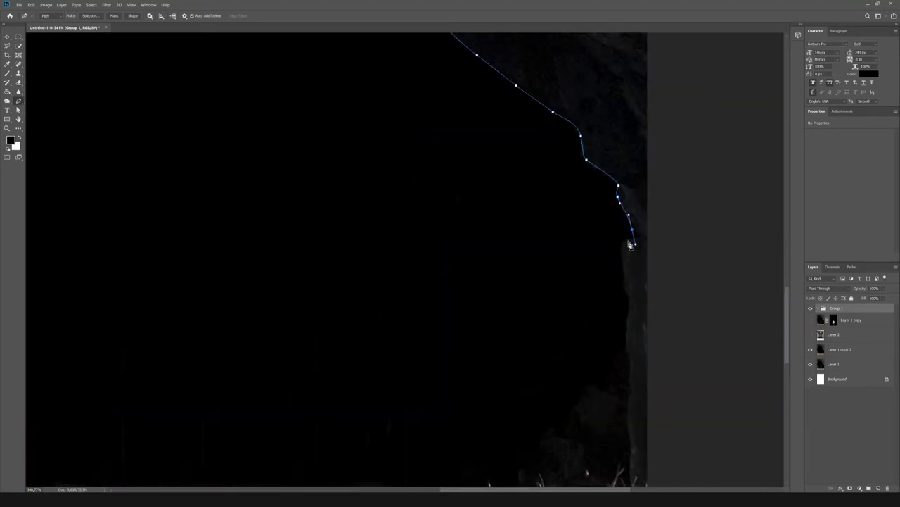
scroll(628, 325, down, 1)
click(626, 292)
click(623, 310)
click(610, 325)
drag(595, 348, 588, 350)
scroll(517, 455, down, 3)
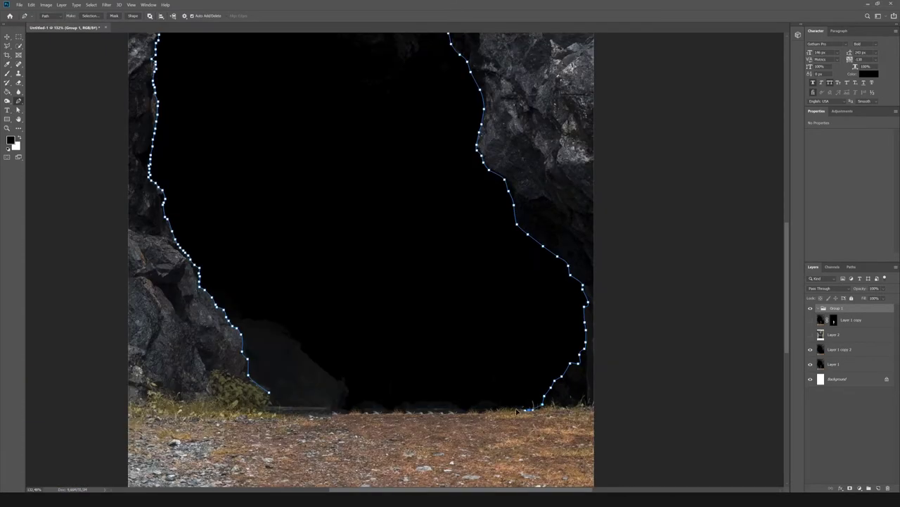
scroll(346, 402, up, 4)
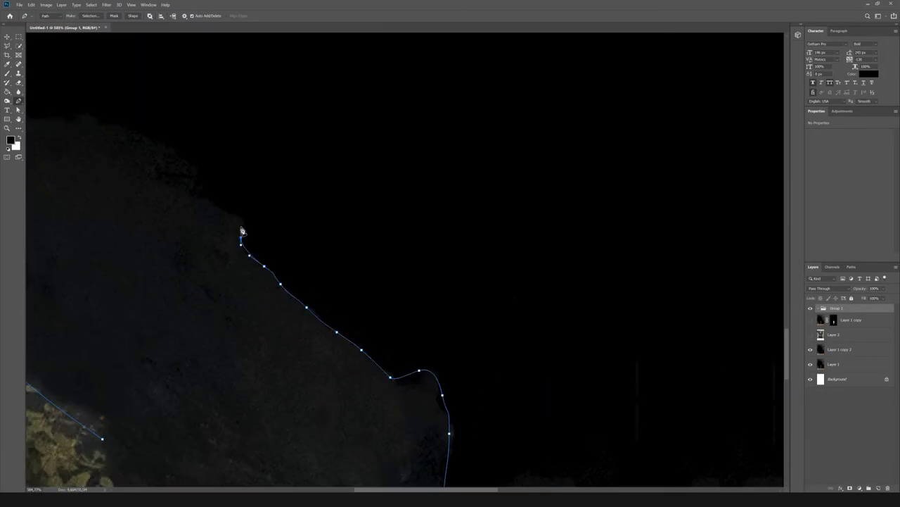
click(236, 213)
click(191, 158)
scroll(468, 273, down, 1)
click(221, 112)
scroll(299, 278, down, 3)
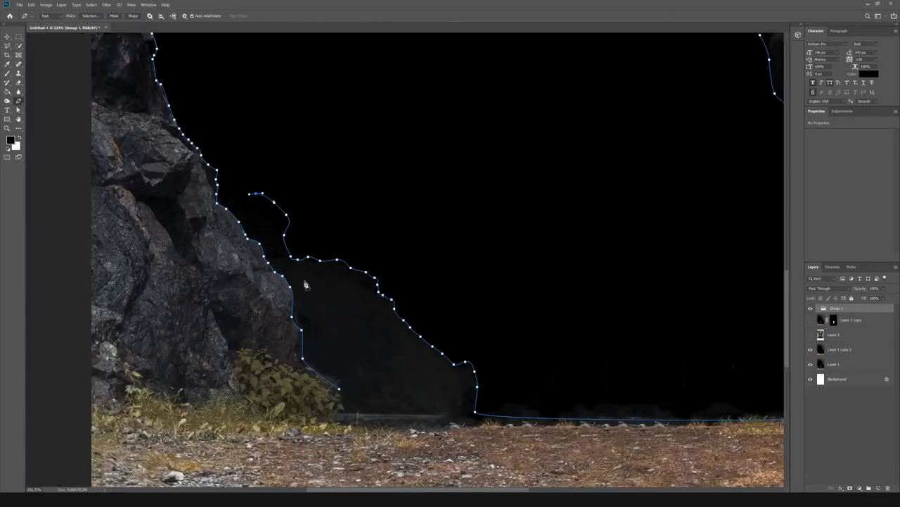
scroll(301, 319, down, 4)
scroll(301, 319, down, 1)
- Mask Group 1 with the cave selection and add a white-filled layer inside it
click(539, 171)
click(850, 487)
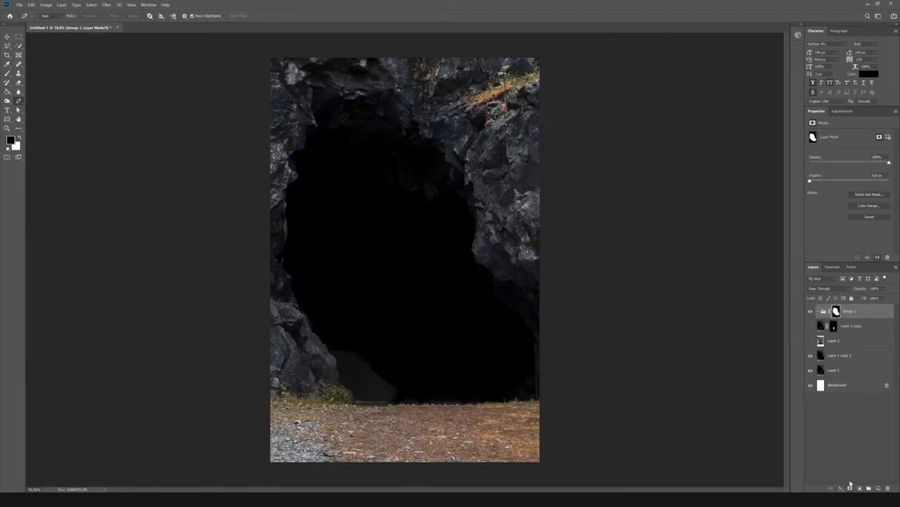
key(ctrl+shift+alt+n)
key(x)
key(alt+BackSpace)
scroll(466, 265, up, 3)
key(b)
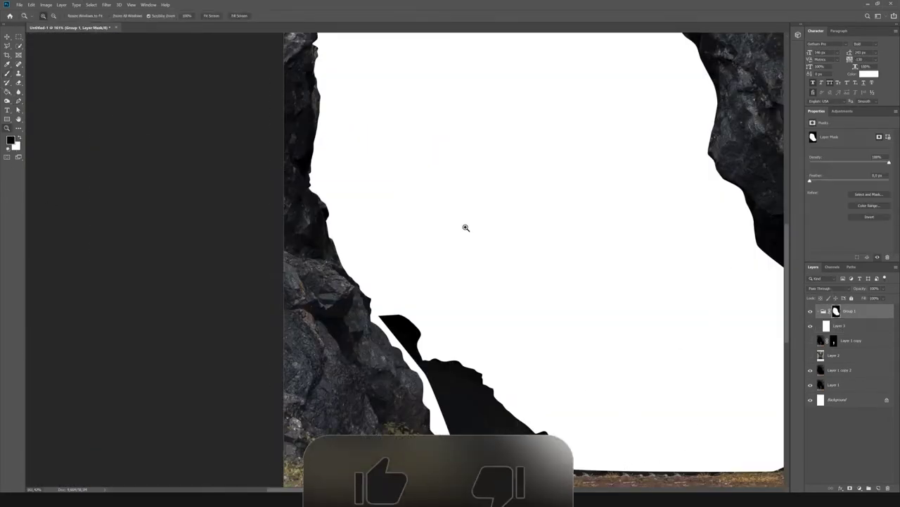
right_click(468, 243)
key(Return)
key(x)
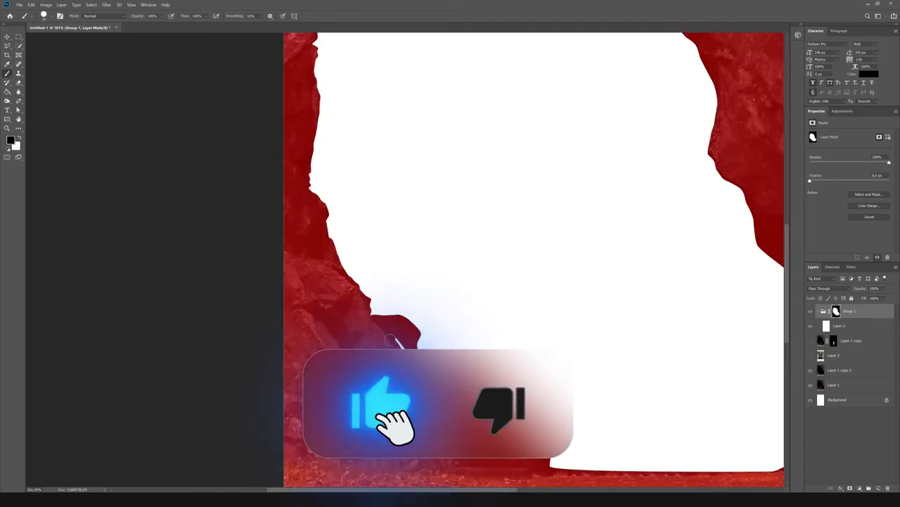
- Hide the white fill layer and move the cat photo layer to the top
scroll(563, 331, down, 3)
click(811, 326)
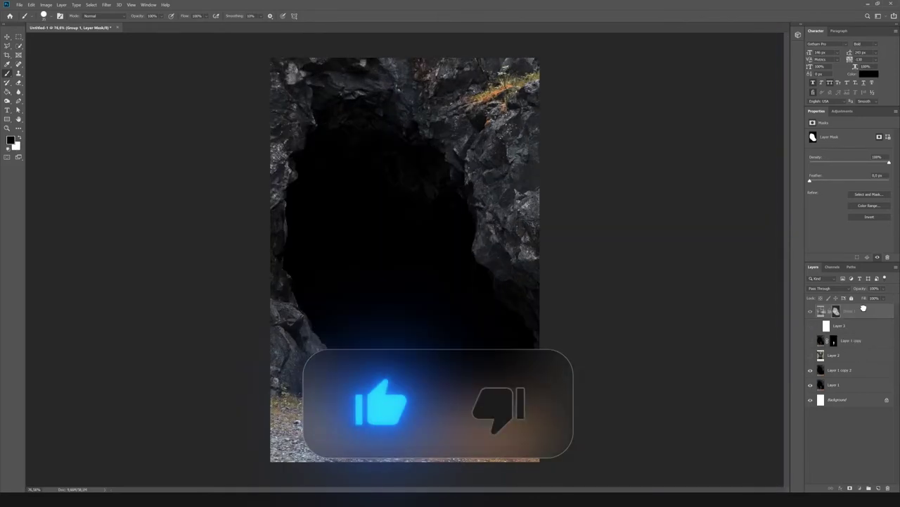
drag(863, 308, 862, 307)
- Show the cat photo and try a Black & White conversion, then cancel it
click(18, 103)
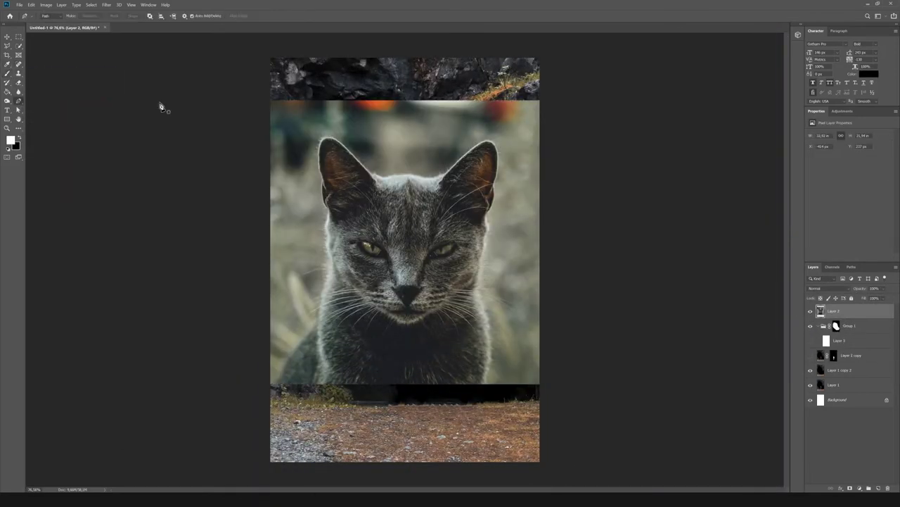
scroll(367, 307, up, 2)
click(298, 413)
key(ctrl+z)
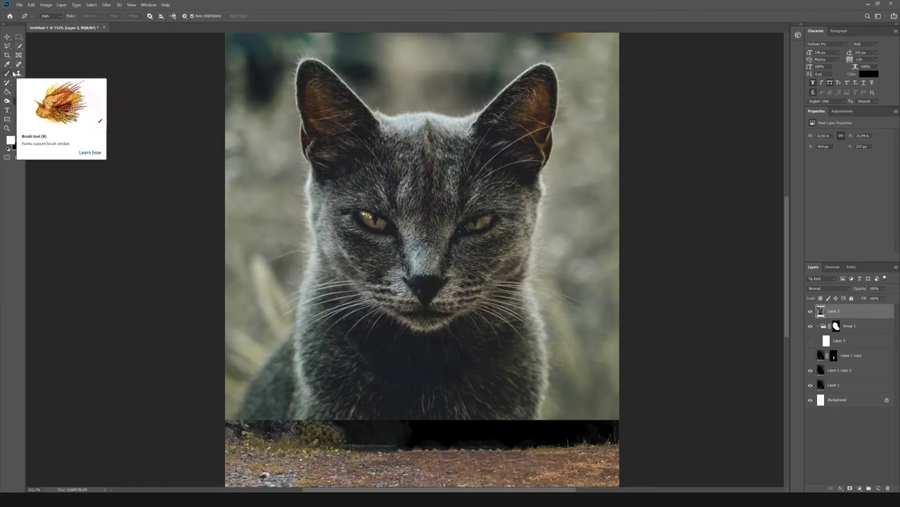
click(46, 5)
click(141, 77)
drag(613, 244, 634, 262)
click(689, 181)
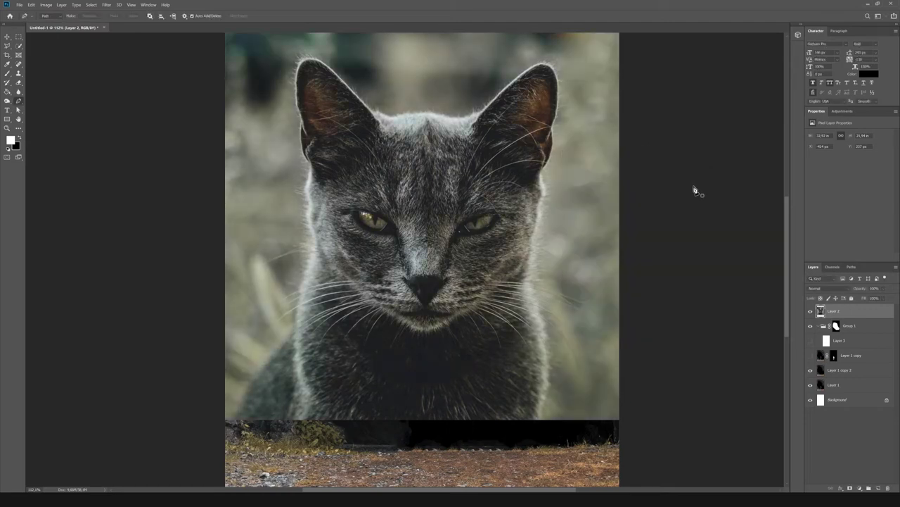
- Mask the cat from its traced path and move it into the cave opening
scroll(303, 281, up, 1)
scroll(305, 201, up, 1)
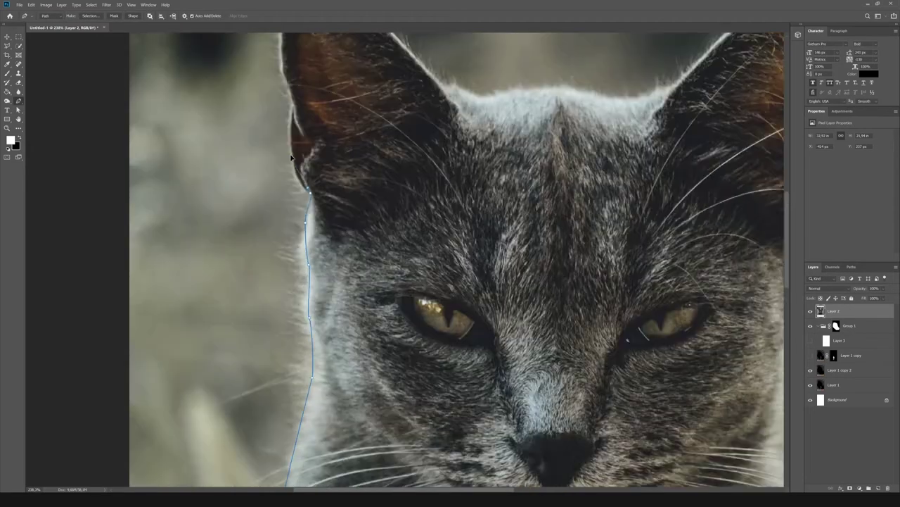
scroll(288, 250, up, 1)
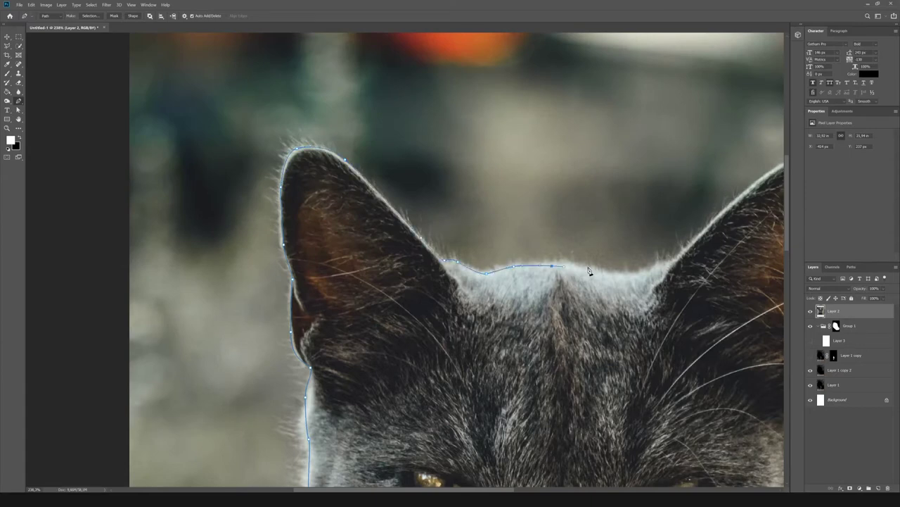
scroll(590, 271, down, 5)
scroll(356, 225, up, 6)
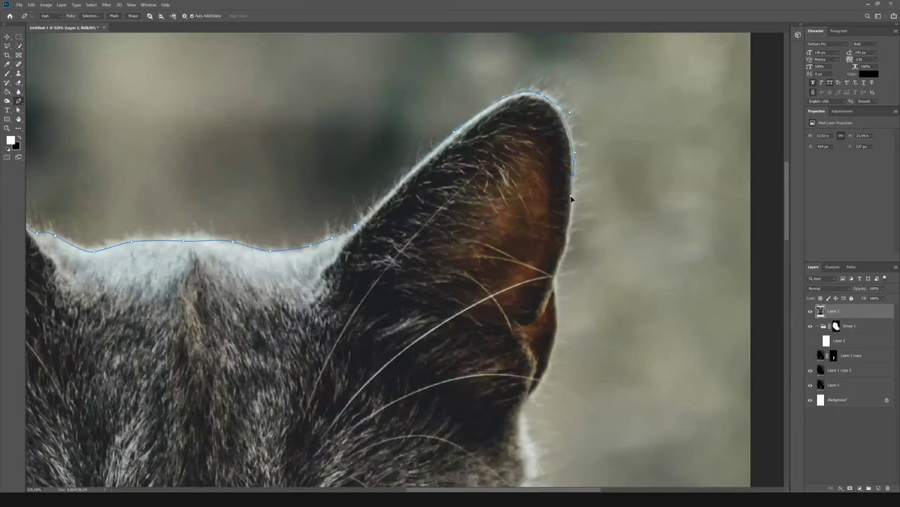
scroll(571, 199, down, 1)
scroll(556, 225, down, 4)
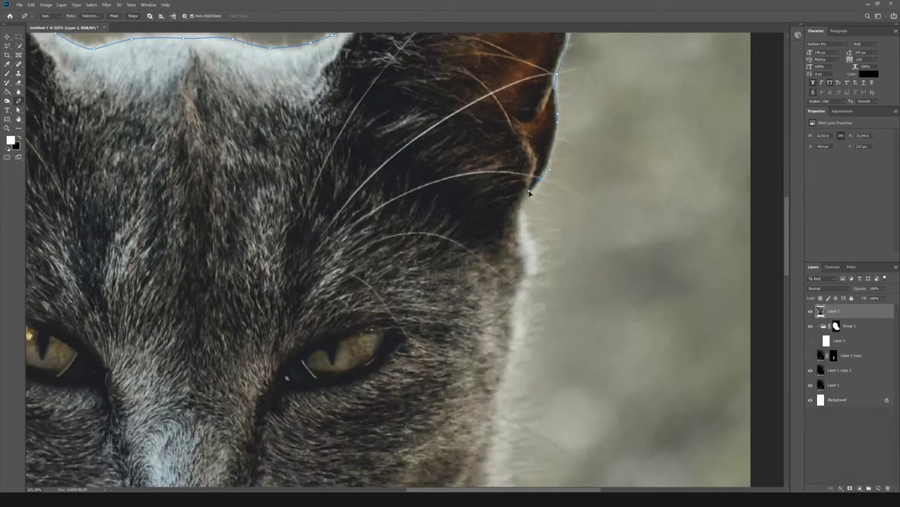
scroll(528, 197, down, 3)
scroll(506, 281, down, 1)
scroll(486, 304, down, 2)
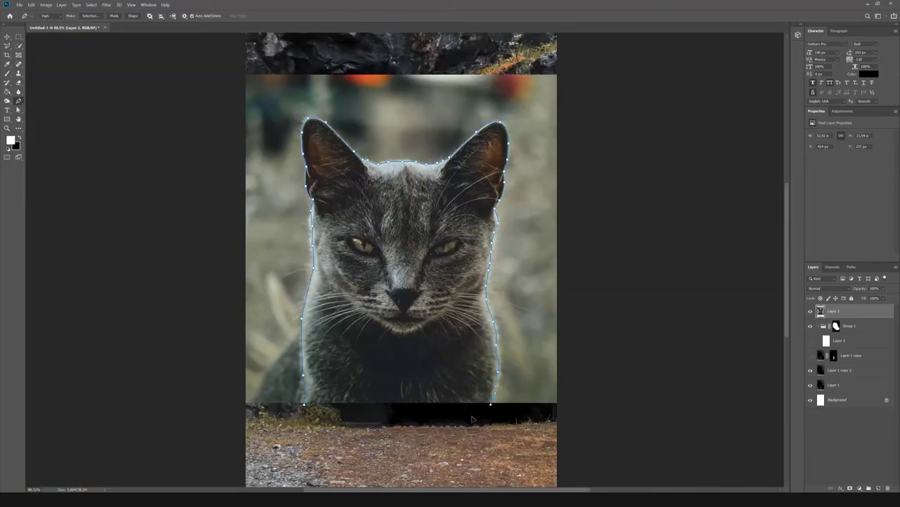
right_click(365, 263)
key(Return)
key(v)
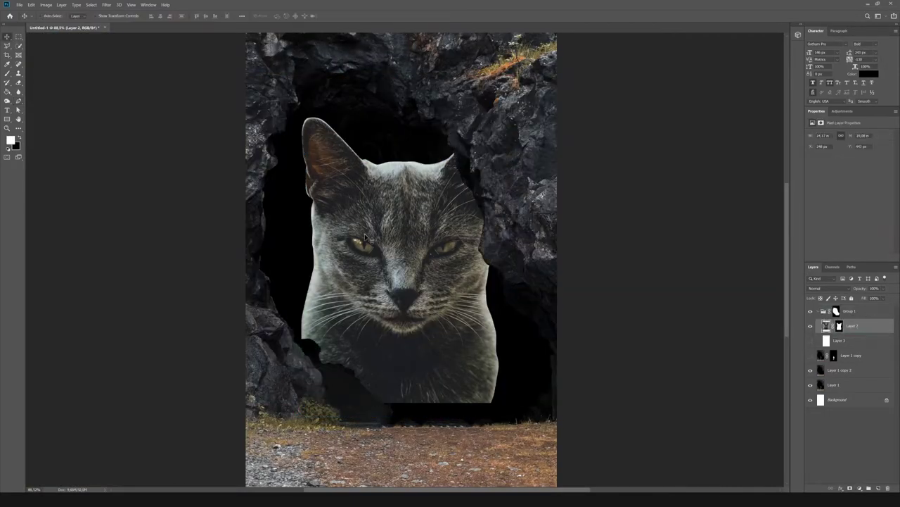
drag(430, 259, 426, 271)
scroll(429, 272, down, 2)
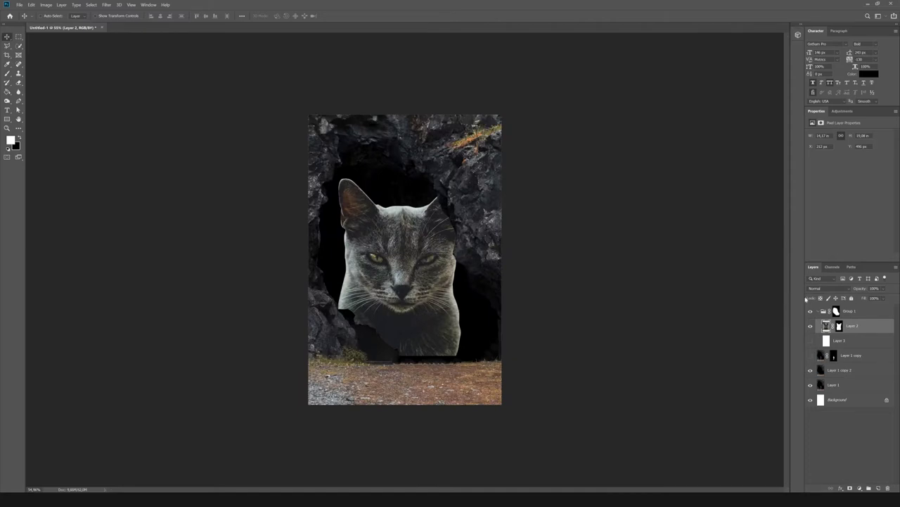
- Darken the cave with Hue/Saturation, clip another to the cat, and paint its face back in white
click(838, 369)
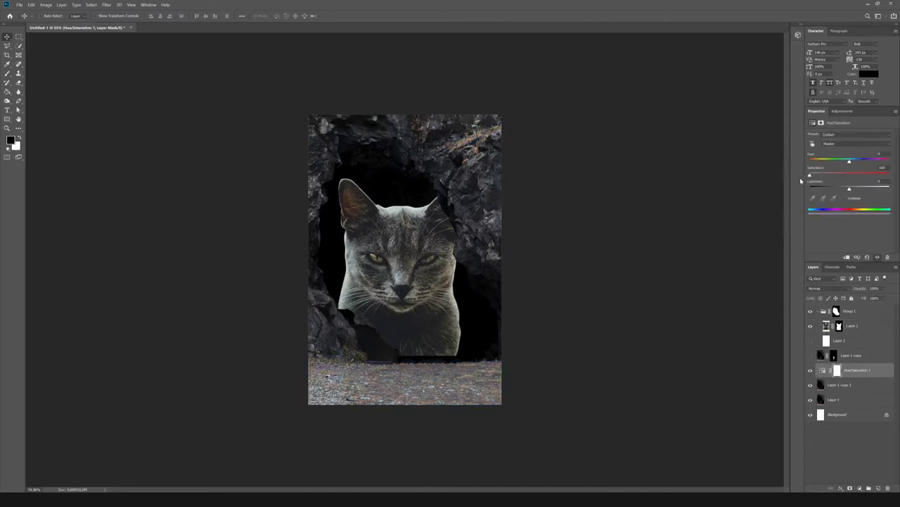
drag(849, 189, 821, 189)
right_click(851, 327)
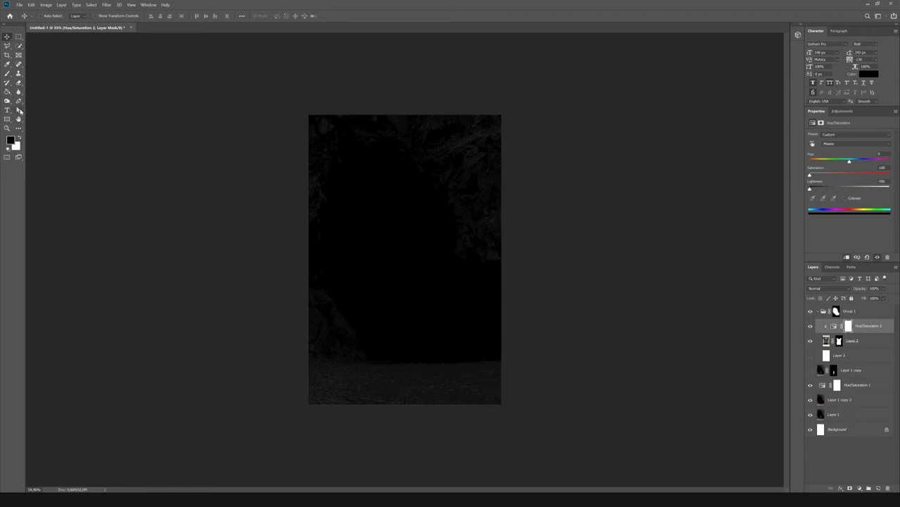
key(b)
key(x)
mouse_move(401, 244)
mouse_down()
mouse_move(361, 225)
mouse_move(431, 305)
mouse_move(352, 207)
mouse_move(310, 302)
mouse_up()
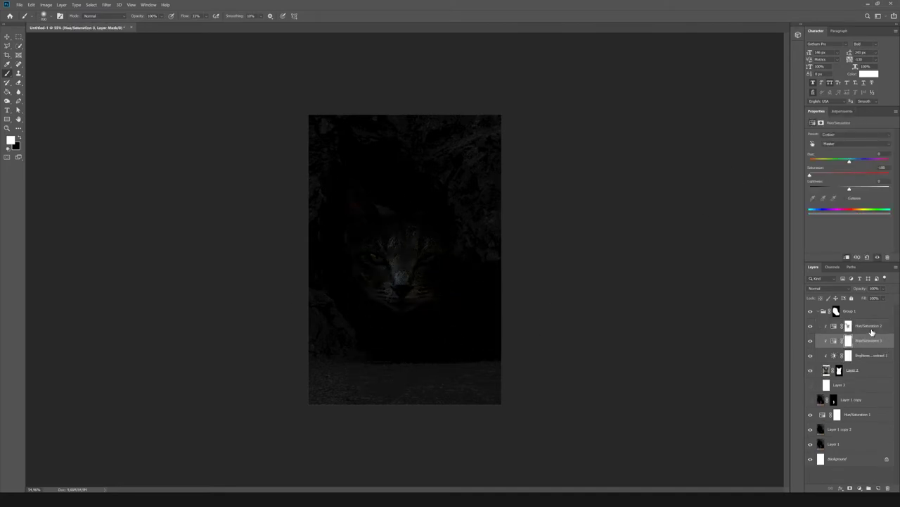
click(848, 327)
key(x)
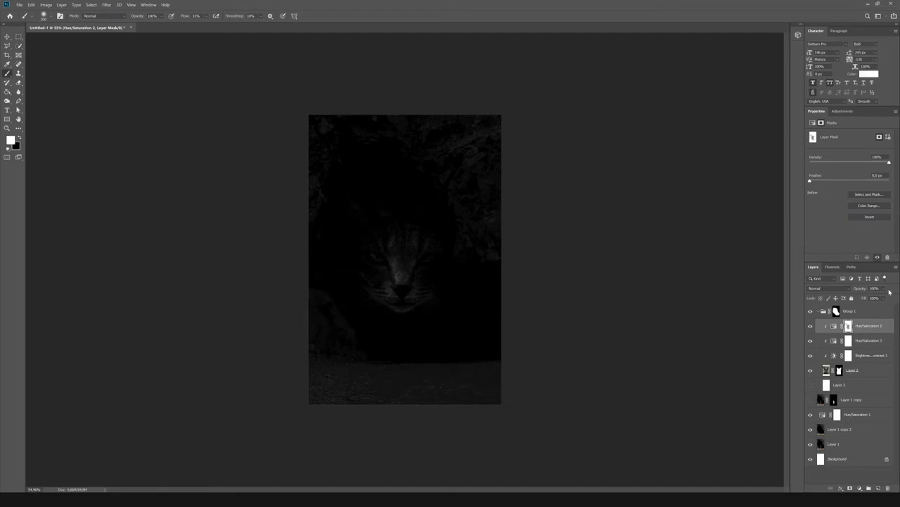
- Add a #f39c12 orange Solid Color fill layer with an inverted mask
click(61, 5)
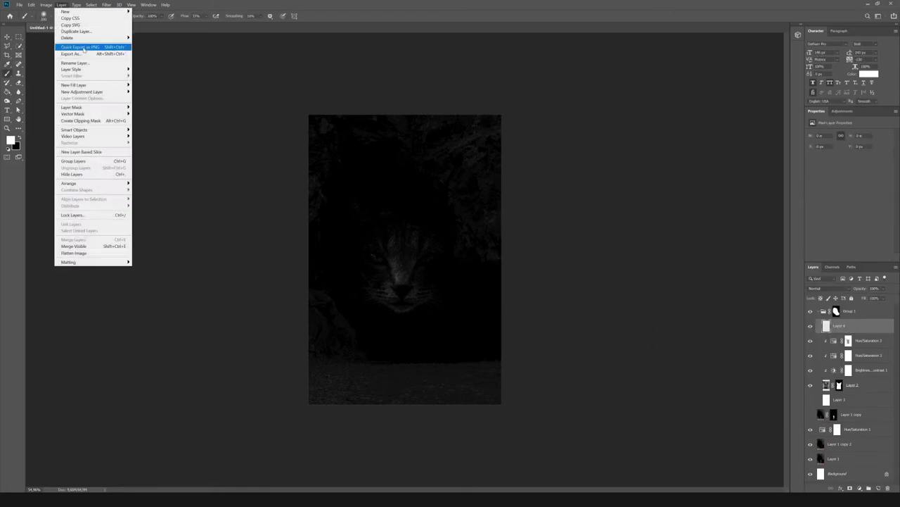
click(123, 50)
key(Return)
text(f39c12)
key(Return)
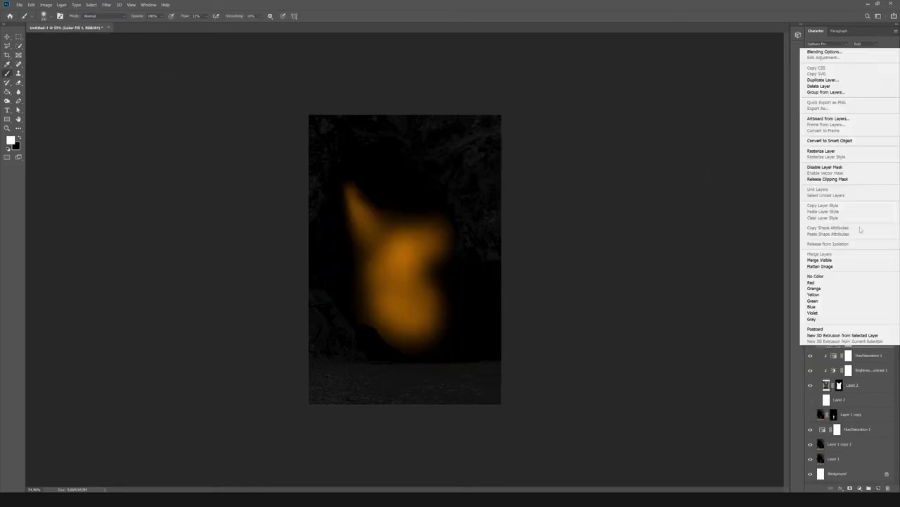
key(c)
- Paint the glow onto both eyes, duplicate the layer, and set blending to Screen
key(b)
key(x)
click(375, 257)
click(429, 257)
click(830, 288)
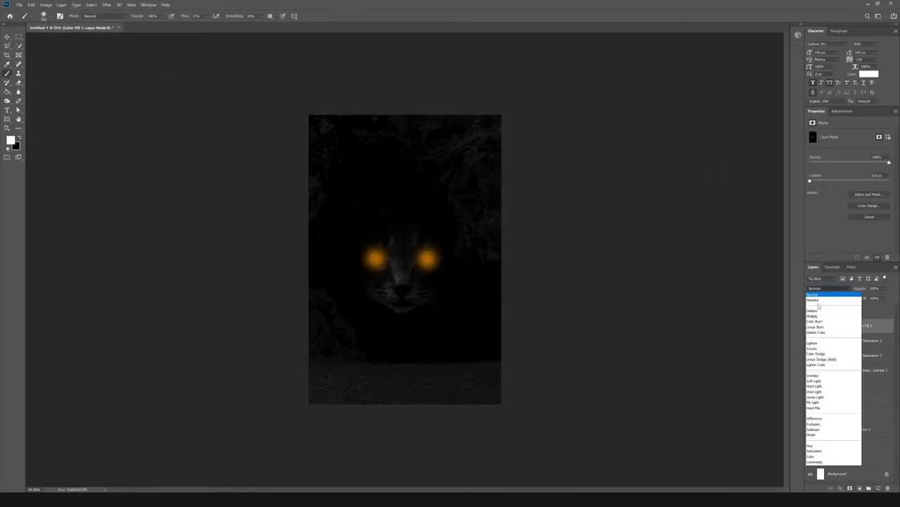
click(830, 357)
scroll(828, 293, down, 1)
key(ctrl+j)
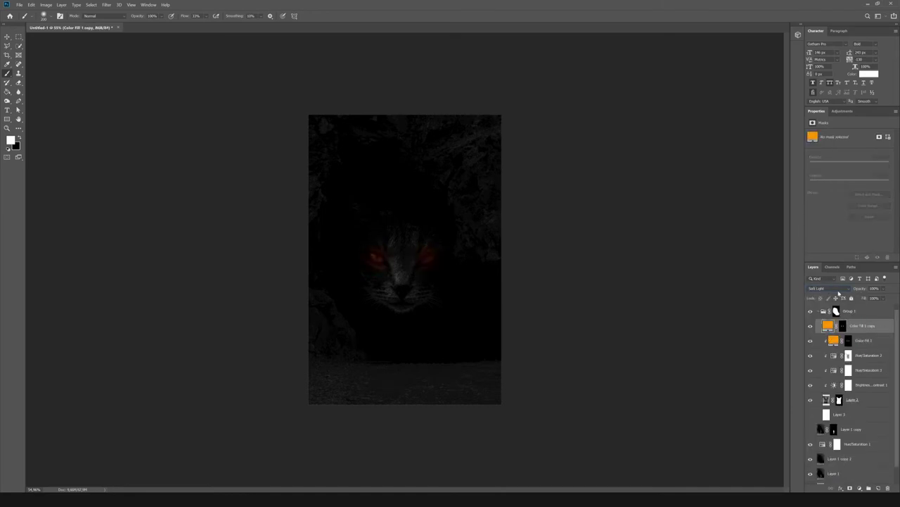
scroll(835, 291, up, 2)
key(Up)
key(Up)
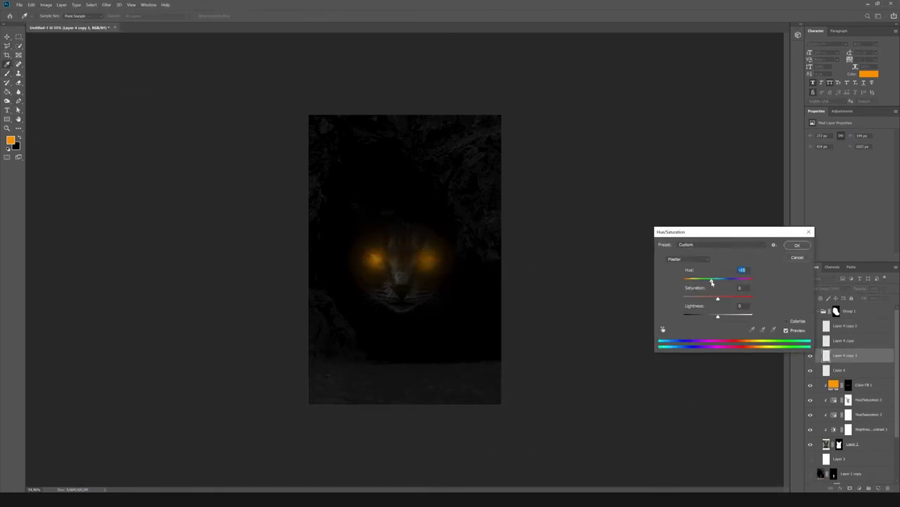
- Duplicate the glow layer again and move Layer 2 up just below Group 1
key(Return)
key(ctrl+j)
key(v)
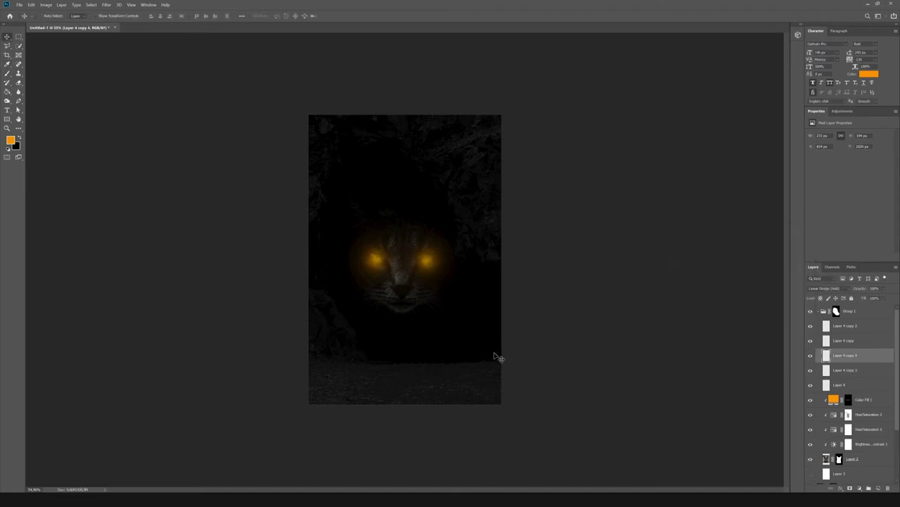
drag(852, 458, 840, 325)
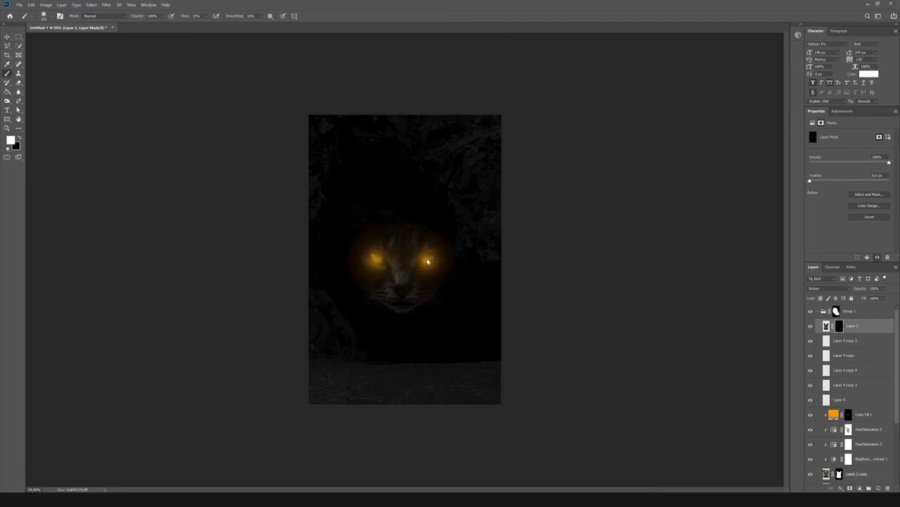
- Brighten Hue/Saturation 4 and use Blend If to limit its warm tint to brighter fur
scroll(852, 387, down, 3)
click(869, 357)
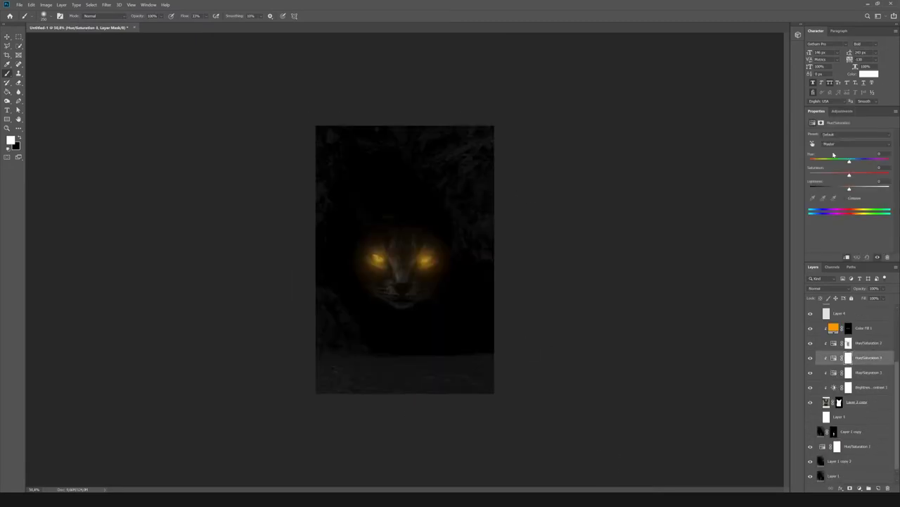
drag(849, 188, 864, 191)
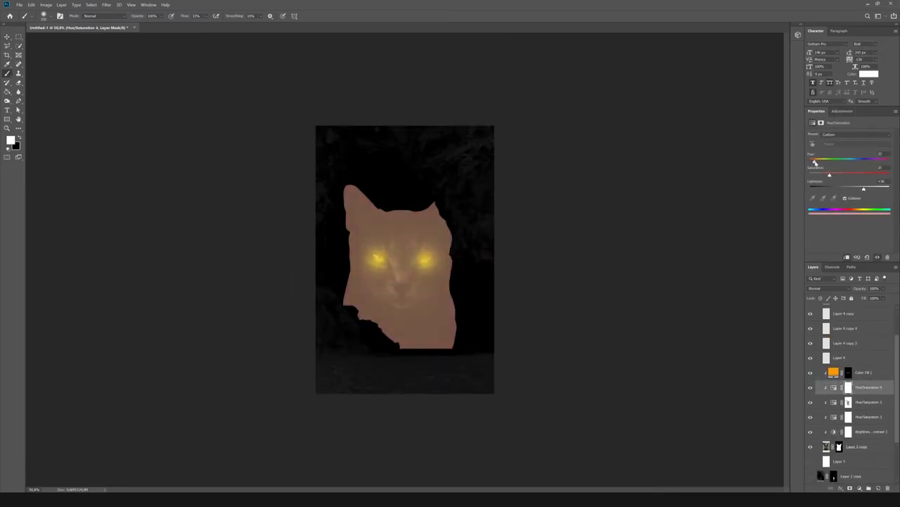
double_click(833, 385)
drag(630, 369, 656, 373)
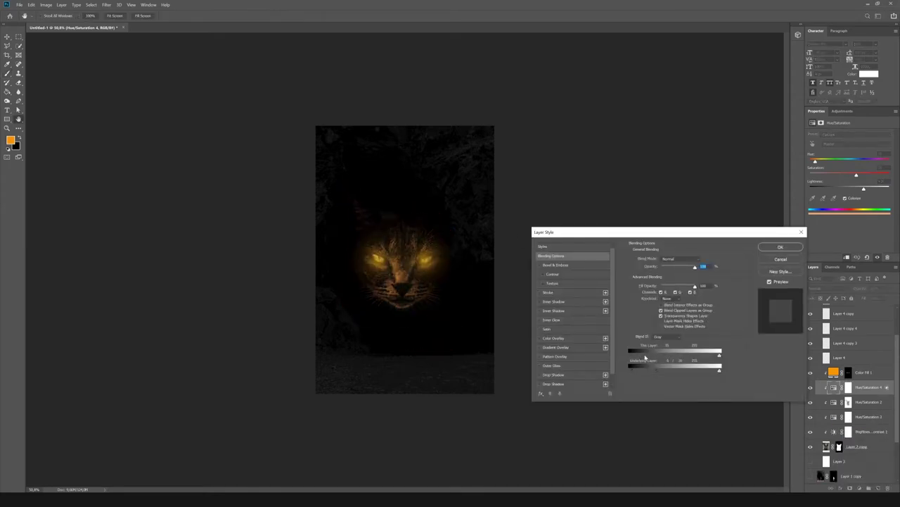
click(780, 247)
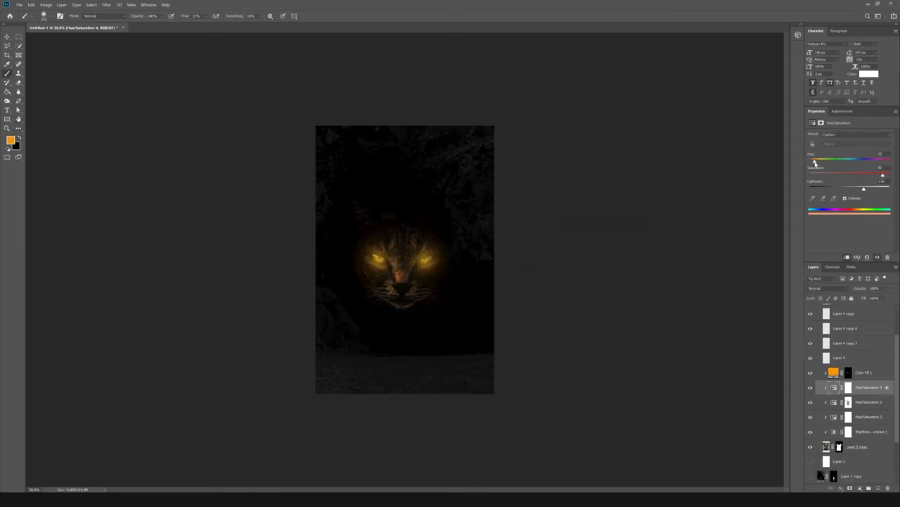
drag(811, 163, 816, 161)
- Tint the cave orange with Hue/Saturation 5, limit it to bright rocks, and invert its mask
click(840, 488)
click(855, 419)
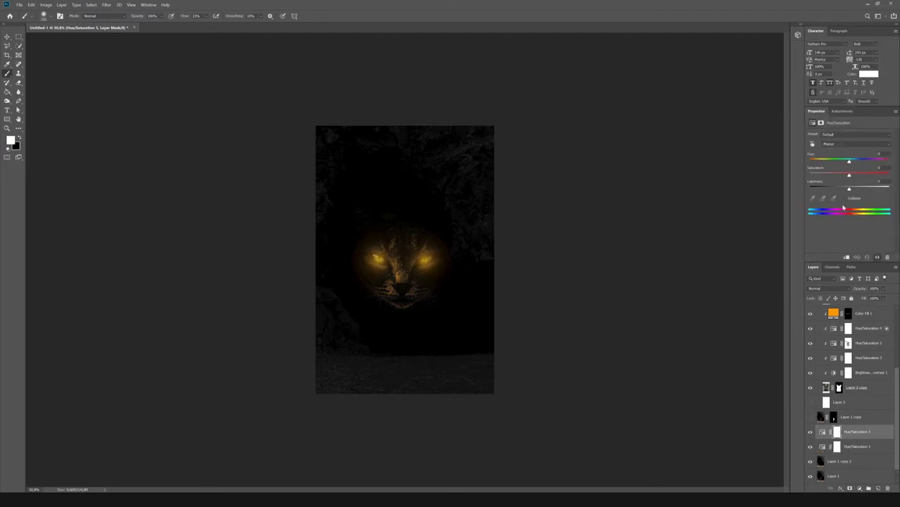
click(841, 488)
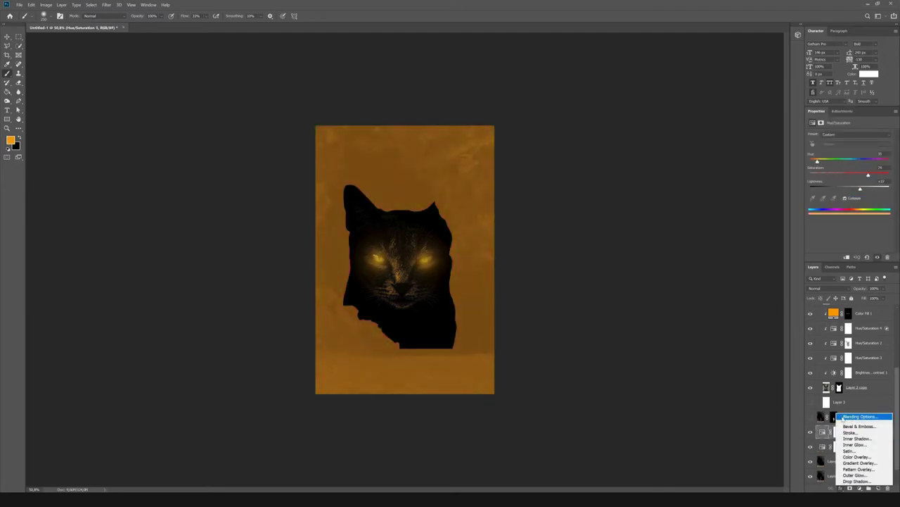
click(855, 420)
drag(631, 371, 647, 357)
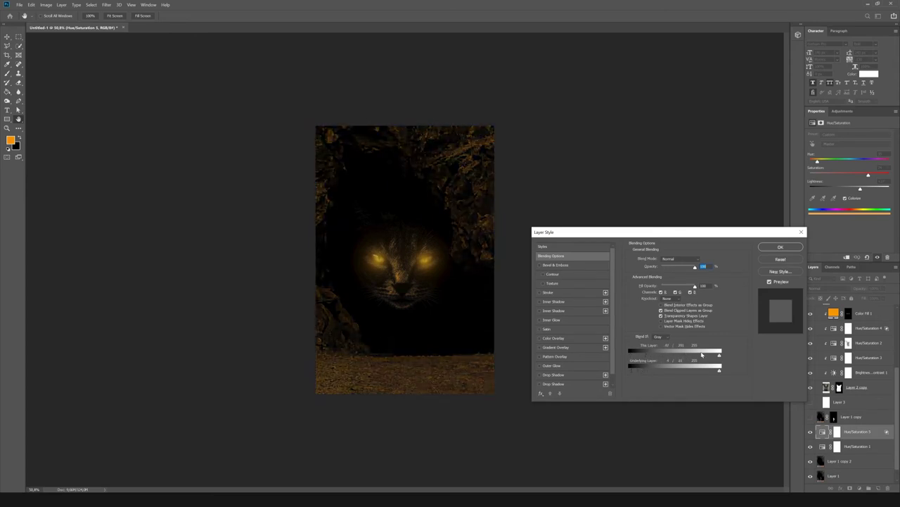
click(780, 247)
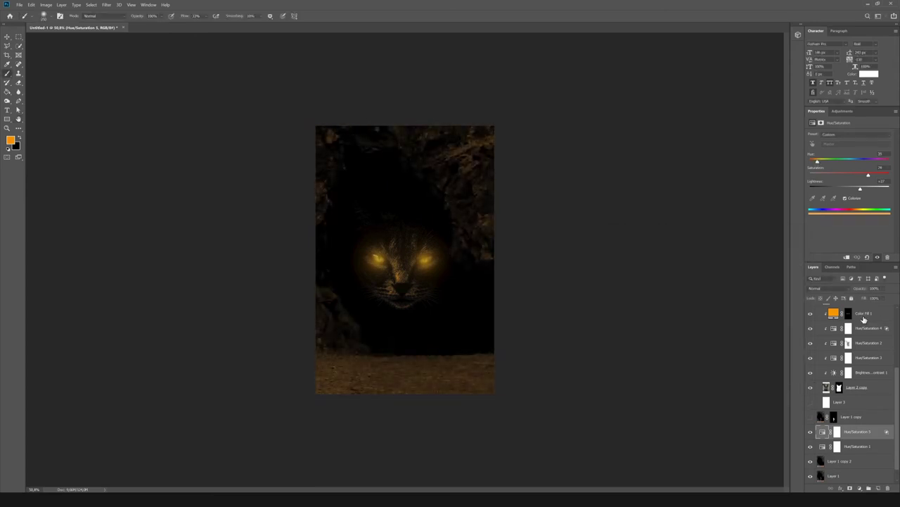
click(836, 430)
key(ctrl+i)
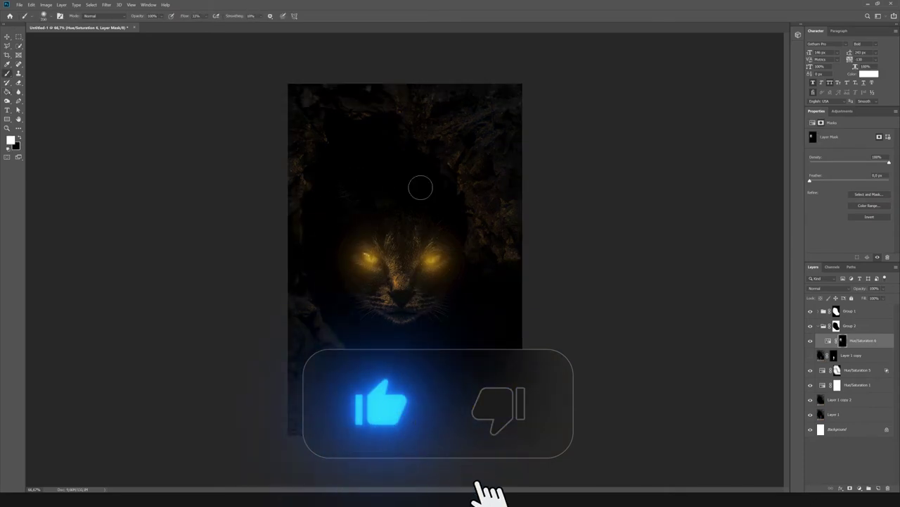
- Paint the warm tint back near the cat and add Hue/Saturation 7, masked to darken the cave bottom
drag(349, 326, 337, 311)
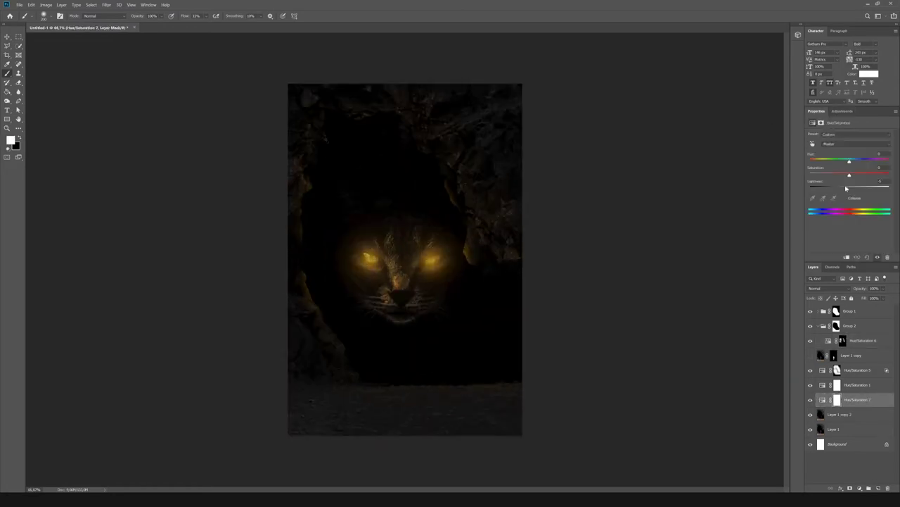
drag(846, 187, 816, 189)
key(ctrl+i)
key(bracketright)
key(bracketright)
key(bracketright)
drag(529, 442, 624, 411)
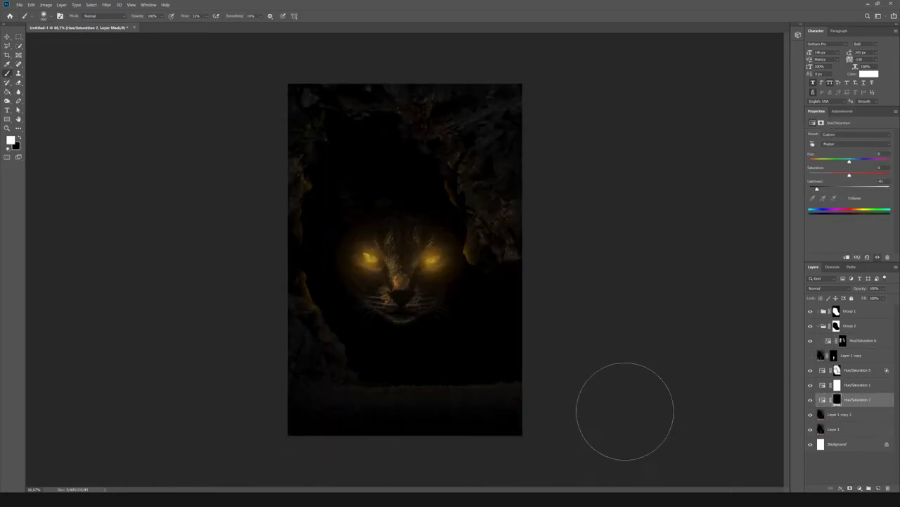
- Turn on Hue/Saturation 6 at 67% opacity and select the Hue/Saturation 5 mask
click(810, 340)
click(859, 340)
click(883, 289)
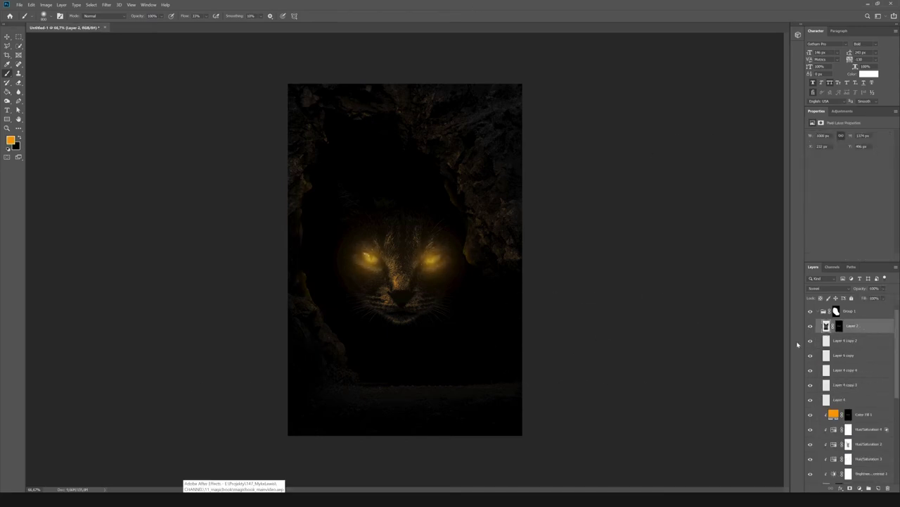
scroll(844, 387, down, 5)
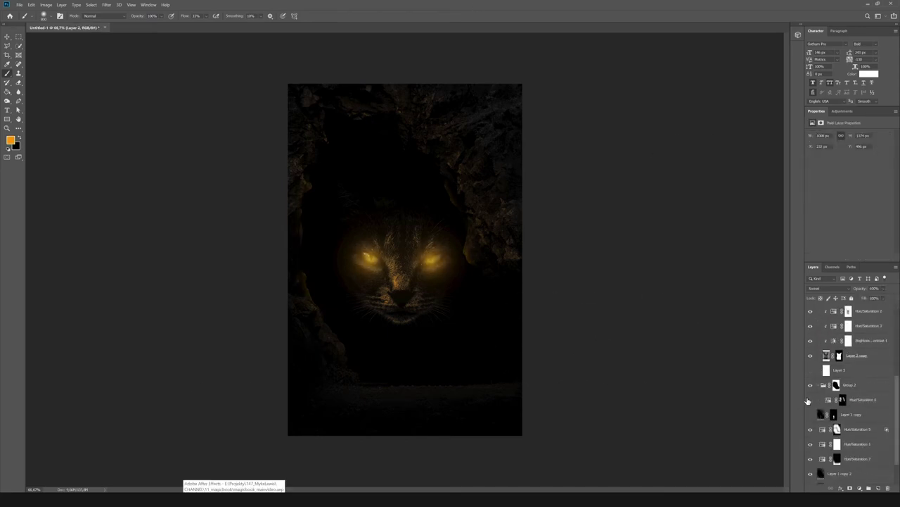
click(837, 429)
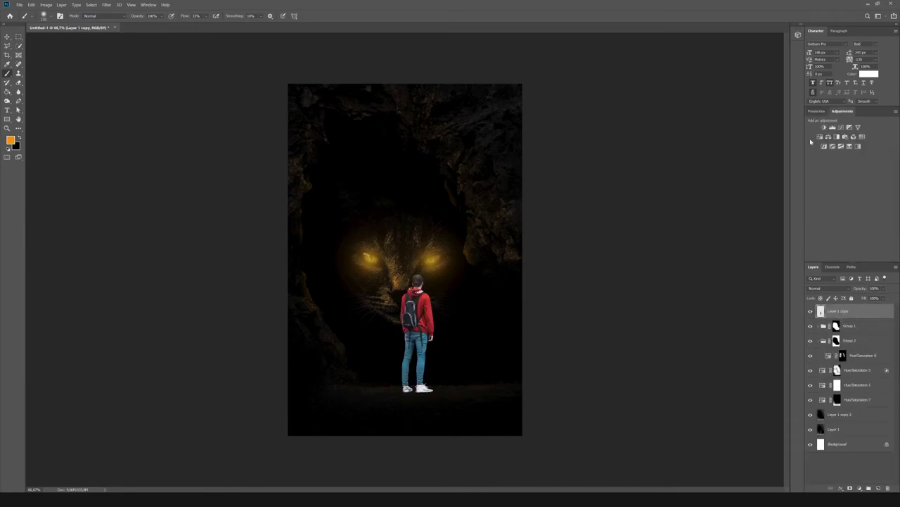
- Darken the backpacker with clipped Hue/Saturation layers and limit the orange one with Blend If
drag(849, 187, 816, 188)
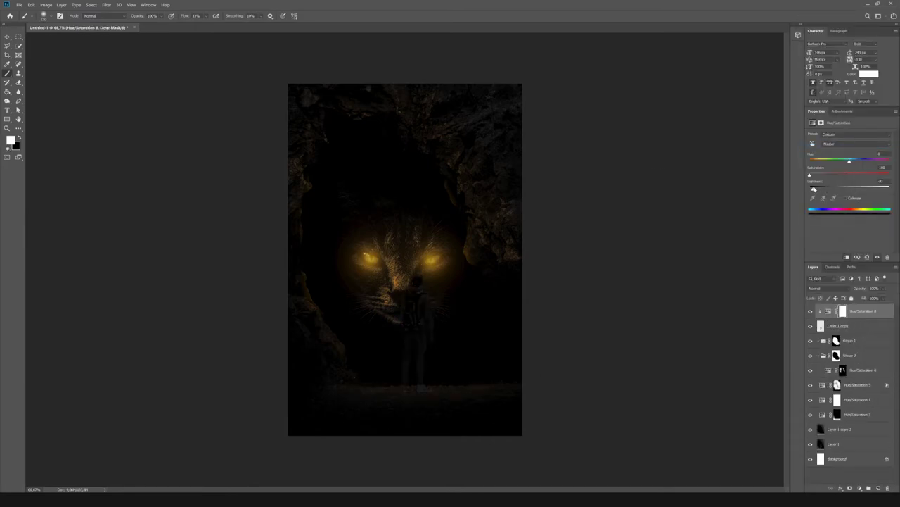
key(ctrl+j)
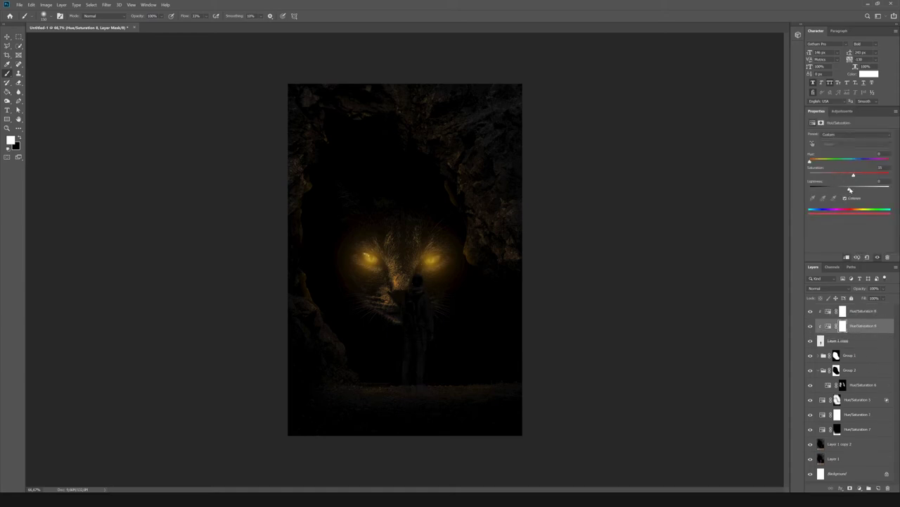
drag(850, 190, 877, 188)
right_click(865, 310)
click(837, 398)
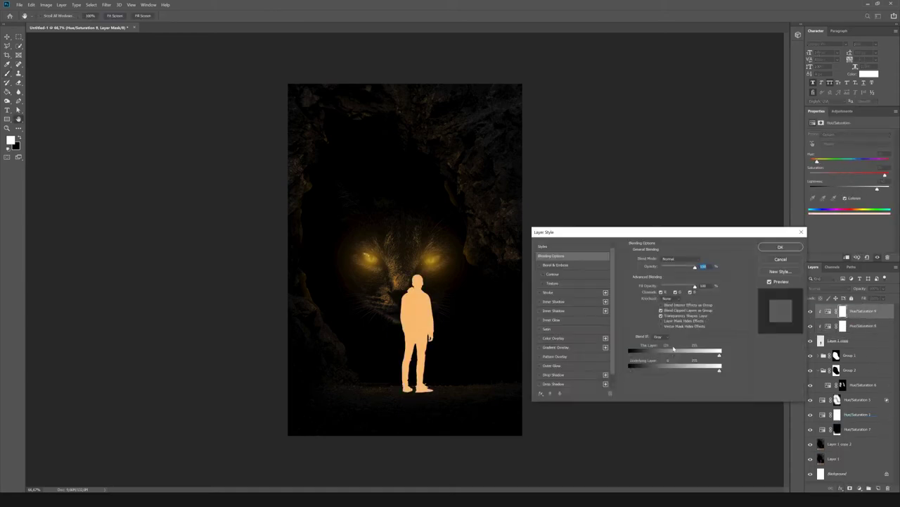
mouse_move(673, 349)
mouse_down()
mouse_move(629, 350)
mouse_move(634, 371)
mouse_up()
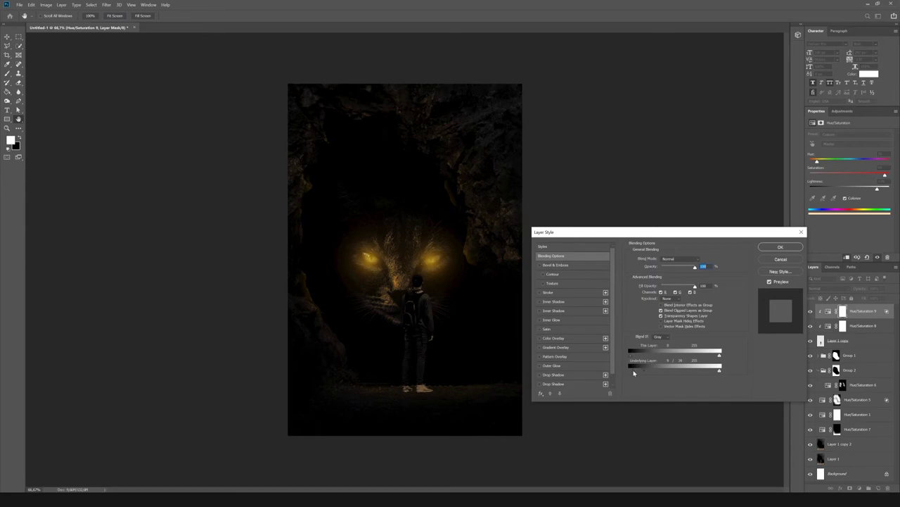
key(Return)
- Invert the orange light's mask and restrict Hue/Saturation 9 to brighter underlying areas
key(b)
scroll(394, 299, up, 4)
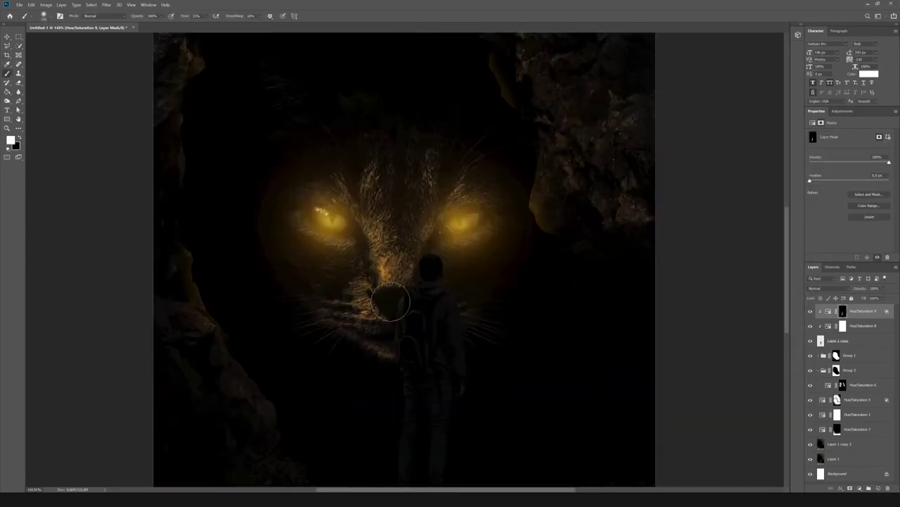
key(ctrl+i)
click(830, 311)
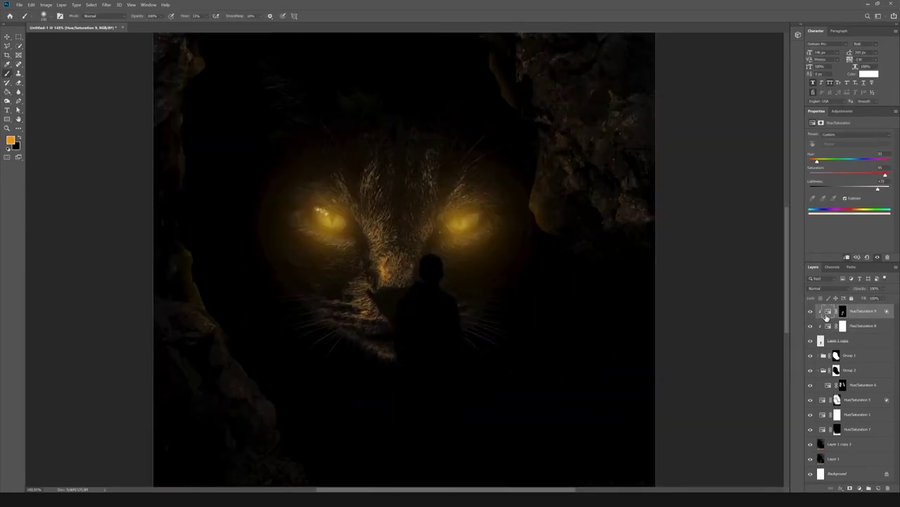
key(ctrl+0)
click(841, 488)
click(848, 420)
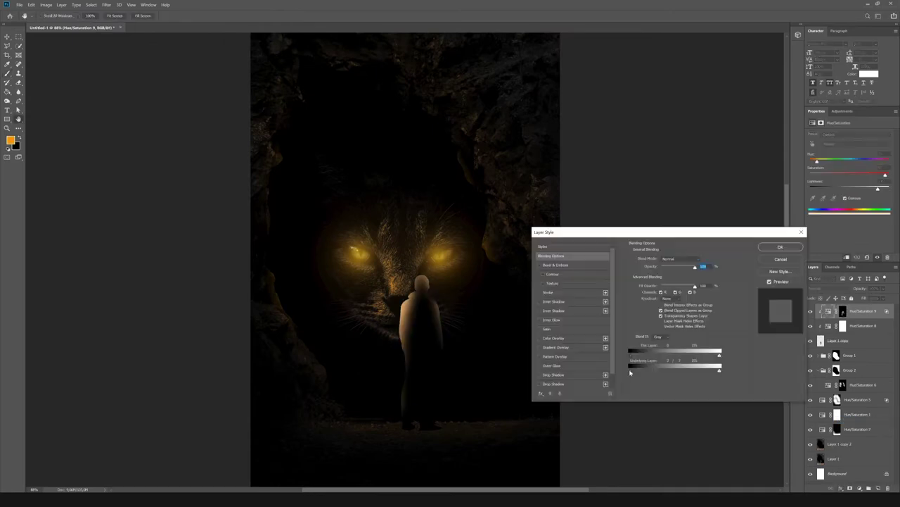
drag(630, 373, 638, 373)
key(Return)
key(b)
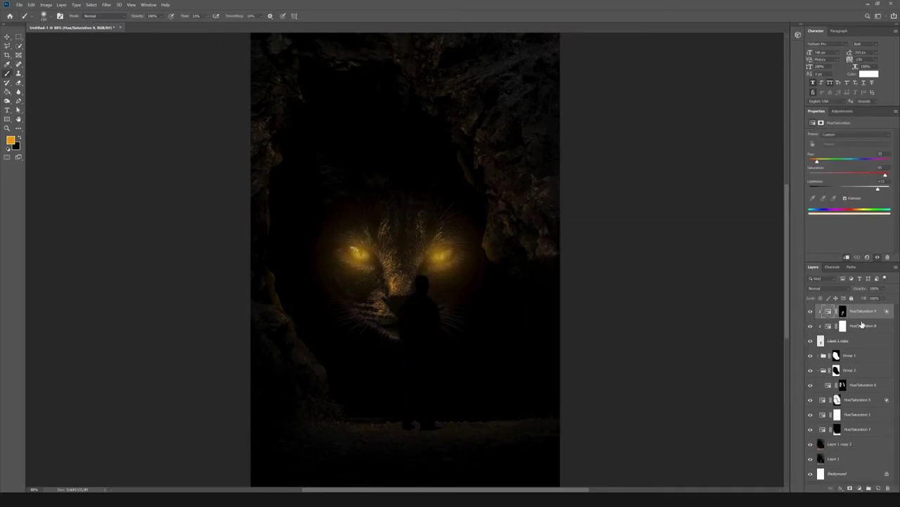
- Target the adjustment mask with default black and white colours and a smaller brush
click(841, 487)
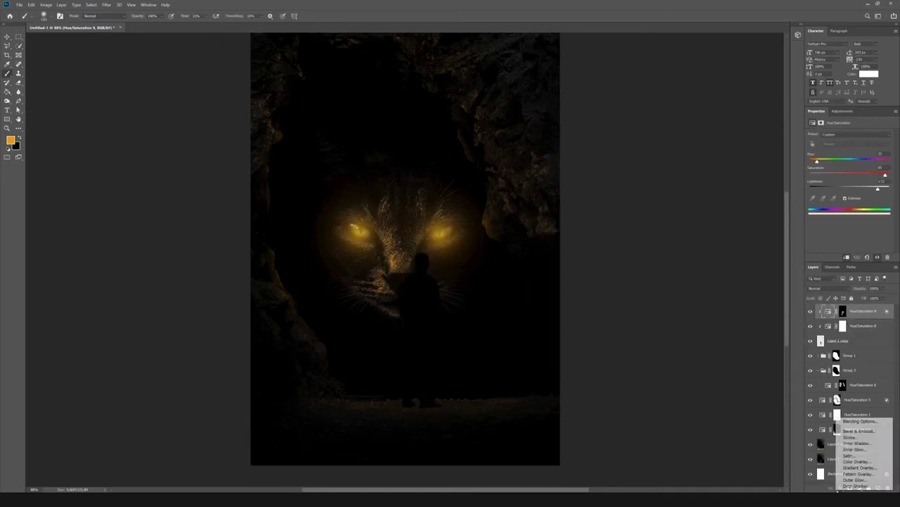
click(848, 420)
key(Escape)
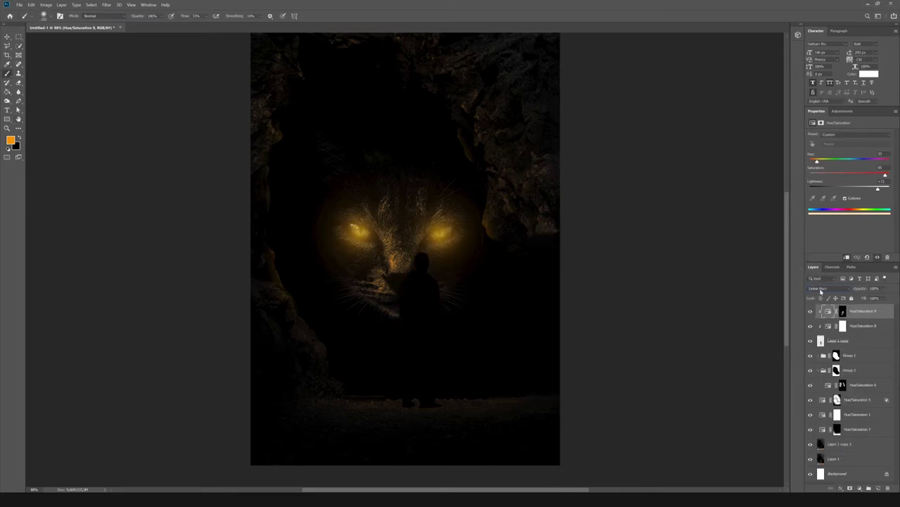
scroll(820, 290, up, 3)
scroll(820, 290, up, 2)
click(843, 311)
key(d)
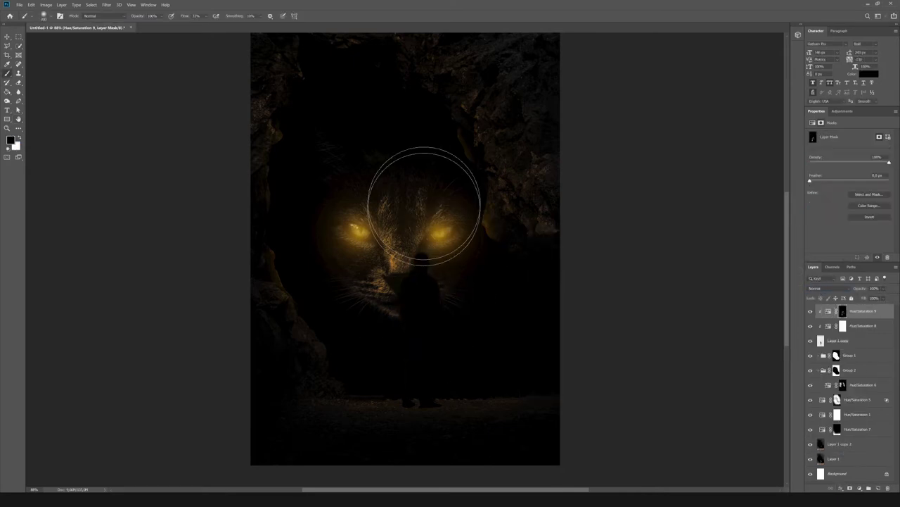
key(bracketleft)
key(bracketleft)
key(bracketleft)
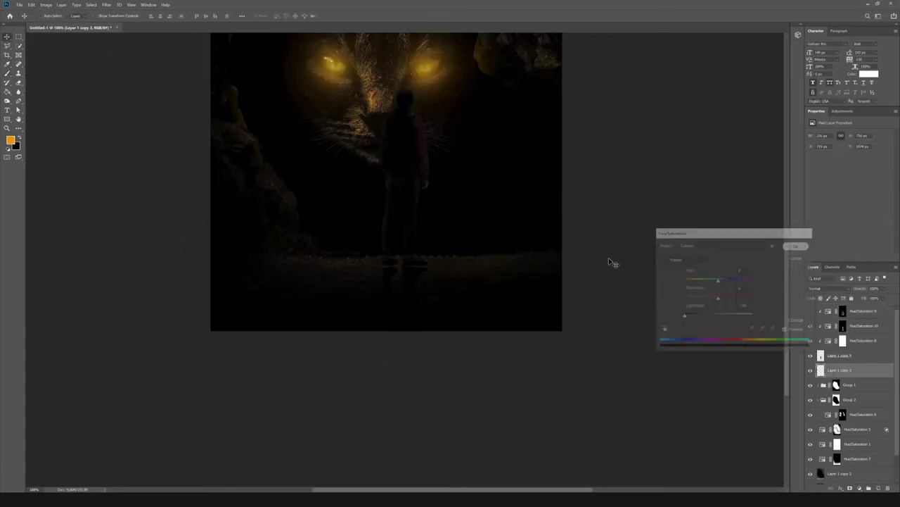
- Reshape the backpacker's ground shadow with Free Transform and commit it
click(31, 5)
click(42, 144)
scroll(416, 293, up, 5)
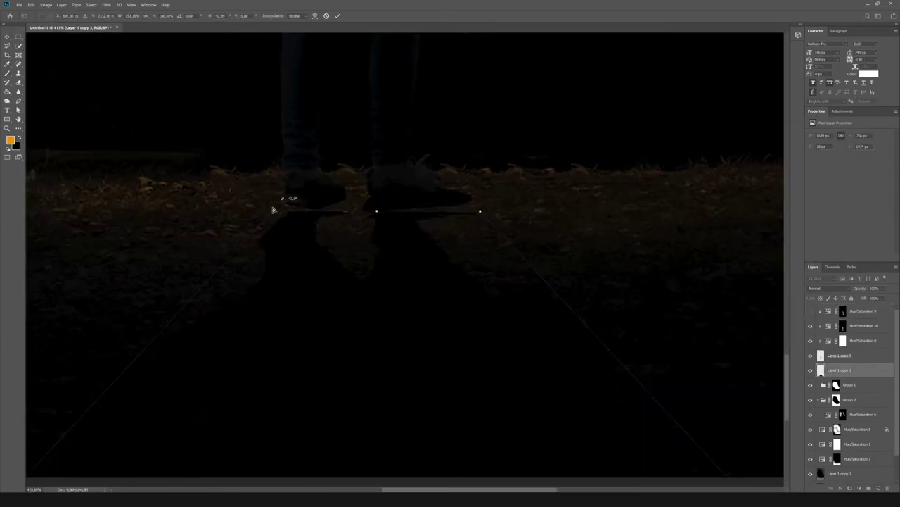
scroll(458, 277, down, 2)
scroll(458, 277, down, 4)
key(Return)
- Blur the shadow with Tilt-Shift, with the sharp band moved down to the feet
click(107, 5)
click(206, 97)
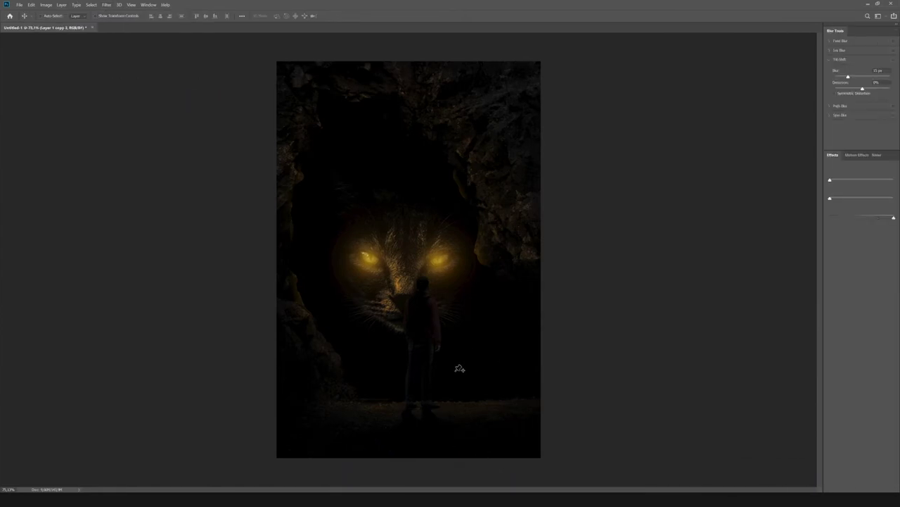
mouse_move(410, 258)
mouse_down()
mouse_move(420, 301)
mouse_move(422, 287)
mouse_move(419, 415)
mouse_up()
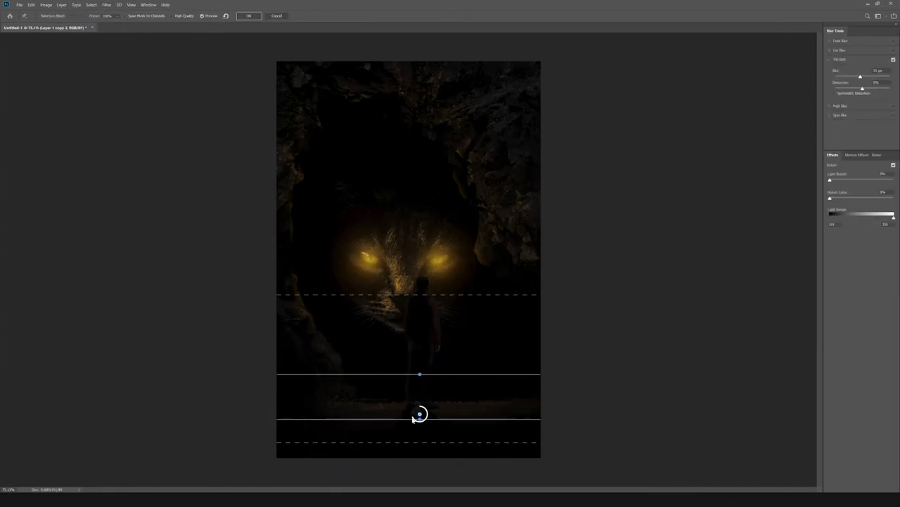
key(Return)
- Add a darkening Hue/Saturation layer and mask the shadow layer Layer 1 copy 3
scroll(426, 443, up, 5)
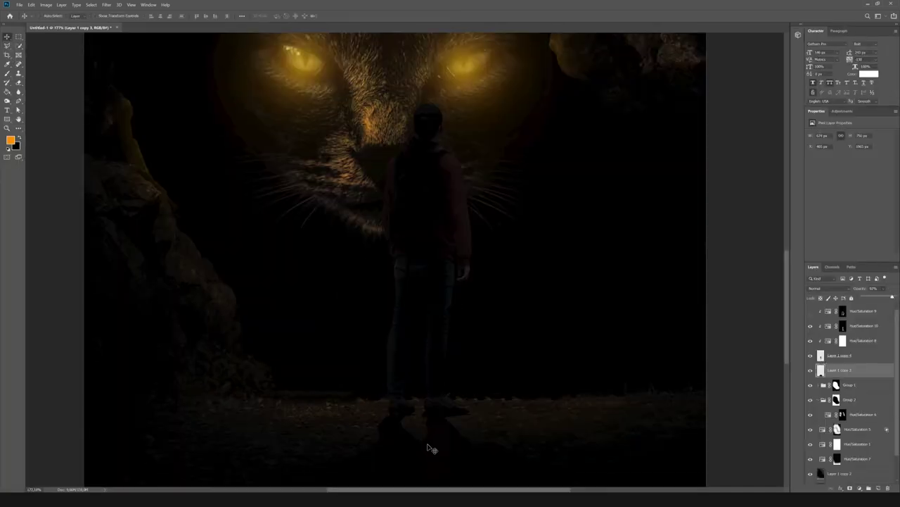
click(860, 487)
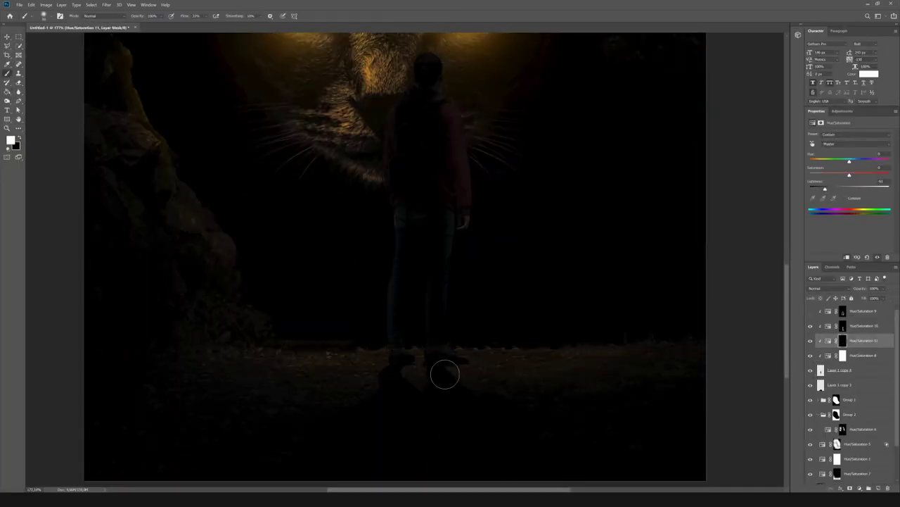
scroll(445, 374, down, 5)
click(868, 384)
click(850, 487)
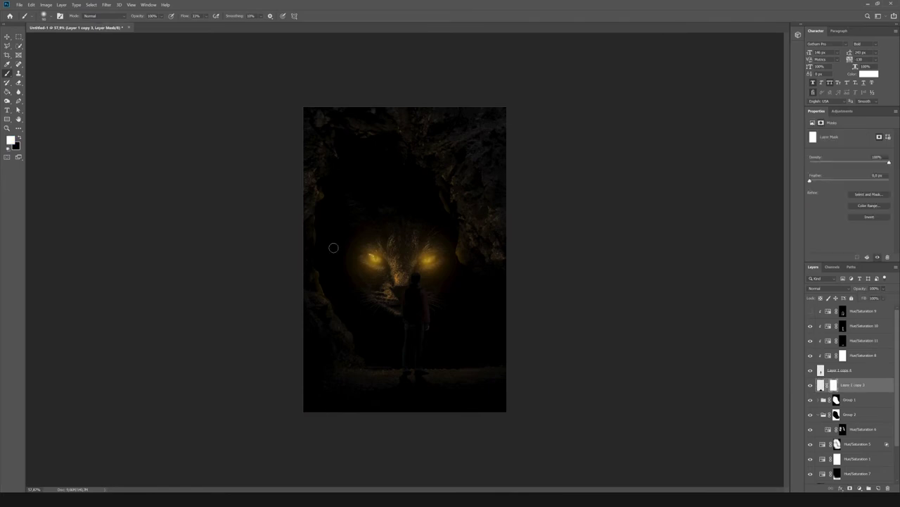
scroll(407, 345, down, 3)
scroll(461, 422, up, 5)
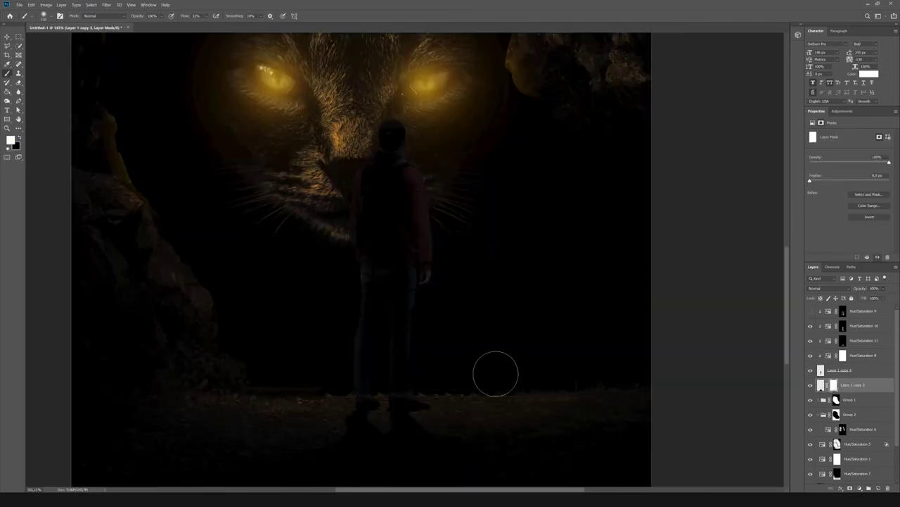
scroll(495, 373, down, 3)
key(alt+bracketright)
key(alt+bracketright)
key(alt+bracketright)
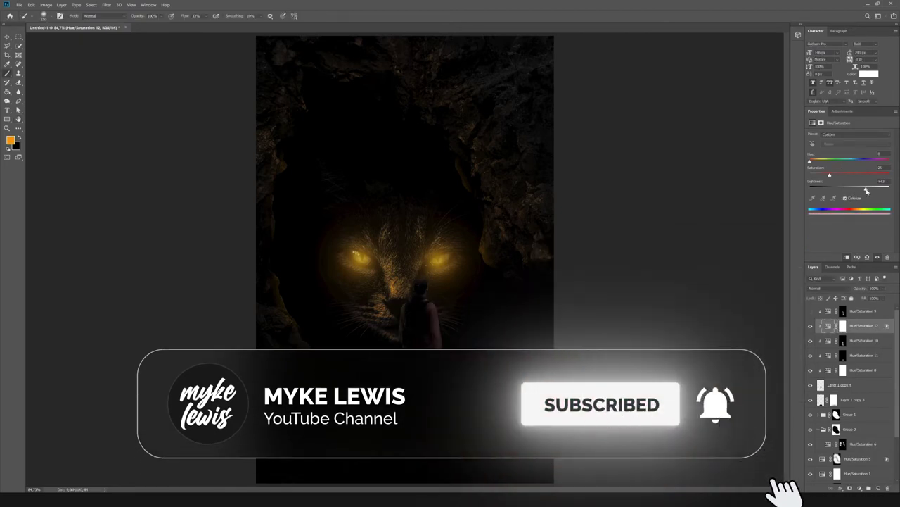
- Remove the mask from the shadow layer Layer 1 copy 3
click(853, 399)
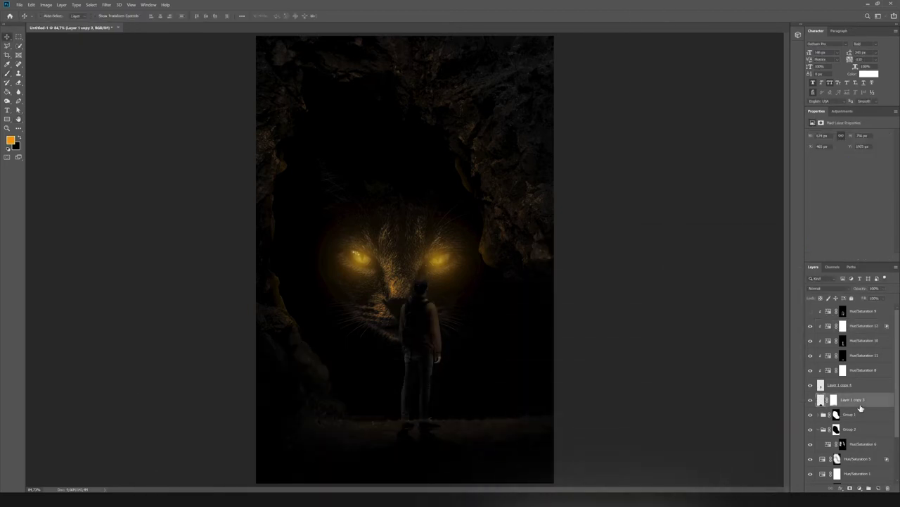
key(v)
scroll(450, 405, up, 5)
right_click(834, 399)
click(787, 407)
key(b)
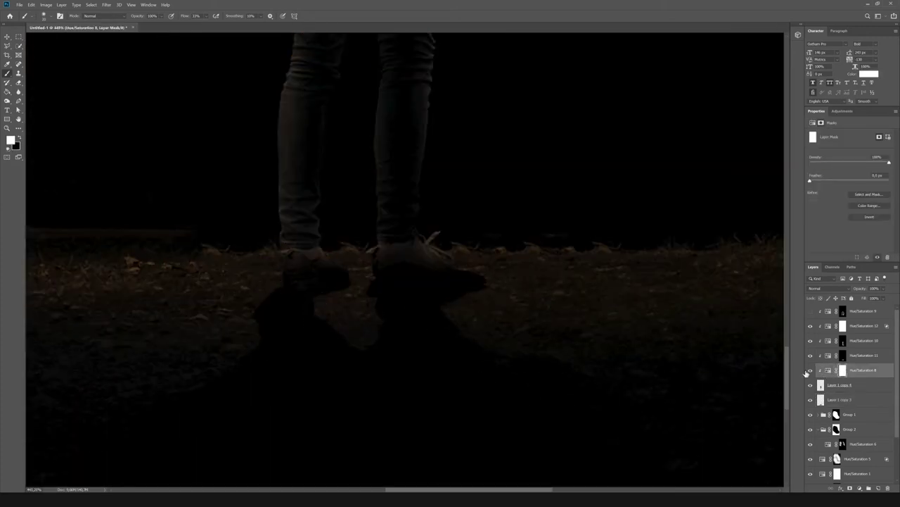
- Select the Hue/Saturation 10 mask to refine the warm light around the legs
click(843, 340)
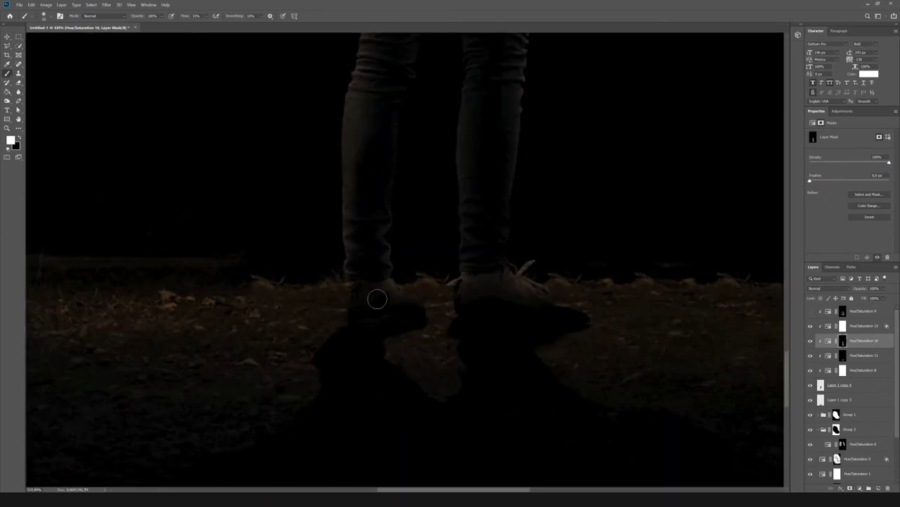
scroll(503, 221, up, 3)
scroll(377, 176, down, 2)
scroll(392, 133, down, 2)
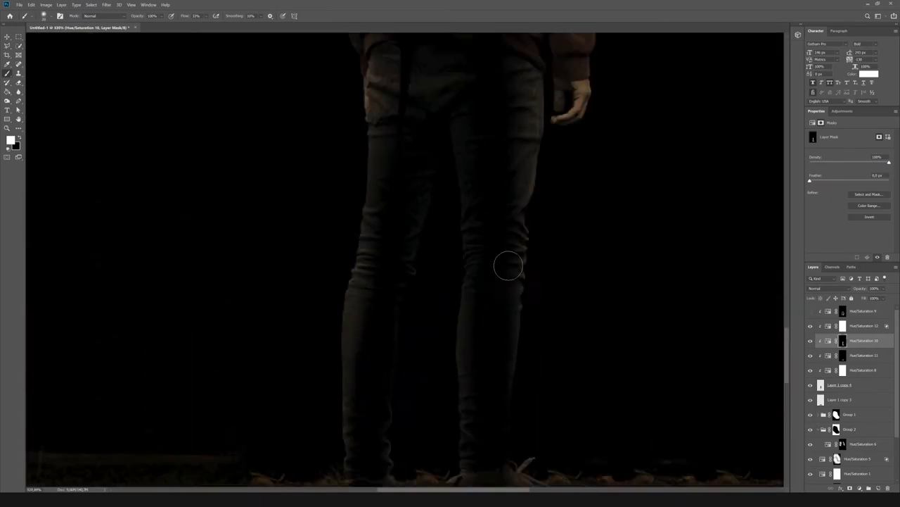
scroll(507, 263, down, 2)
scroll(375, 346, down, 2)
scroll(384, 270, down, 1)
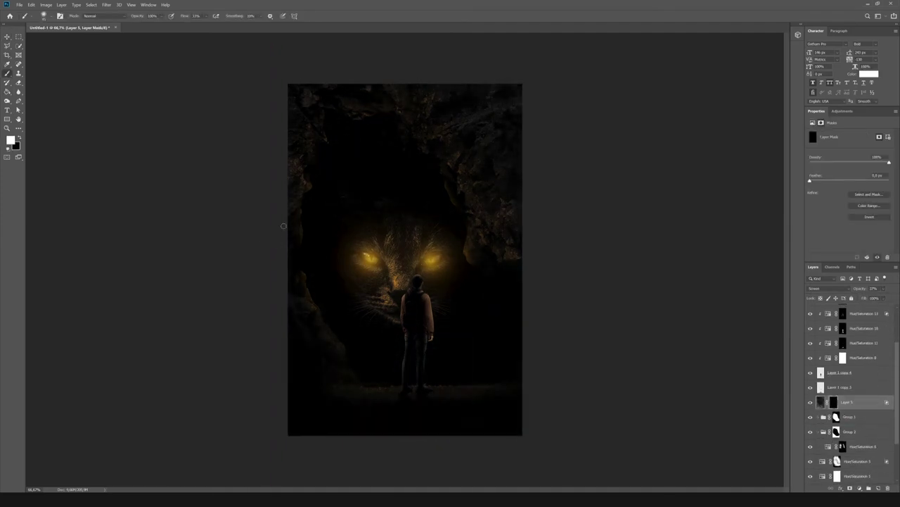
- Apply a Hue/Saturation adjustment to fog Layer 5, duplicate it and remove the copy's mask
click(821, 402)
key(ctrl+u)
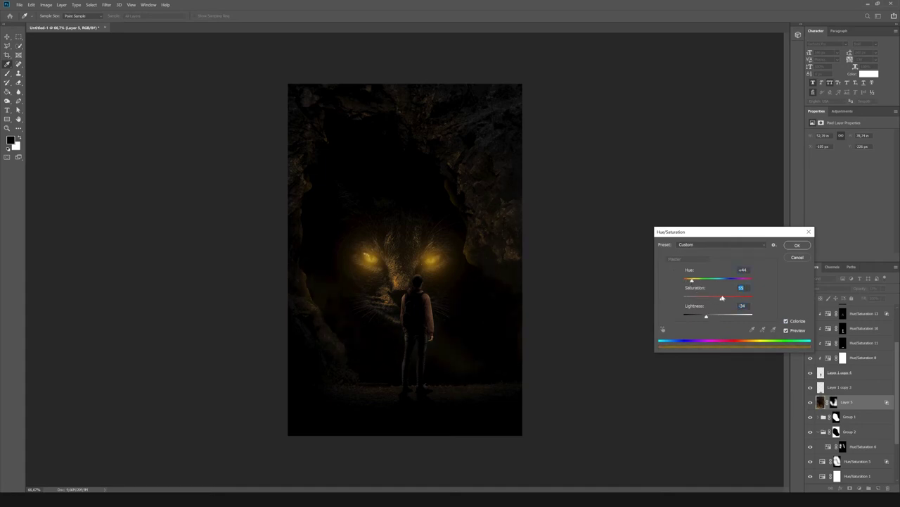
key(Return)
key(ctrl+j)
key(v)
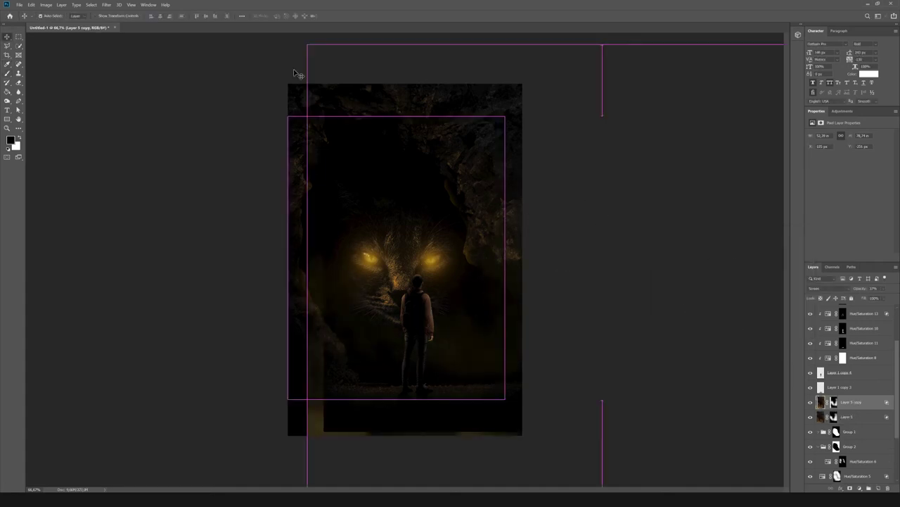
right_click(834, 402)
click(809, 410)
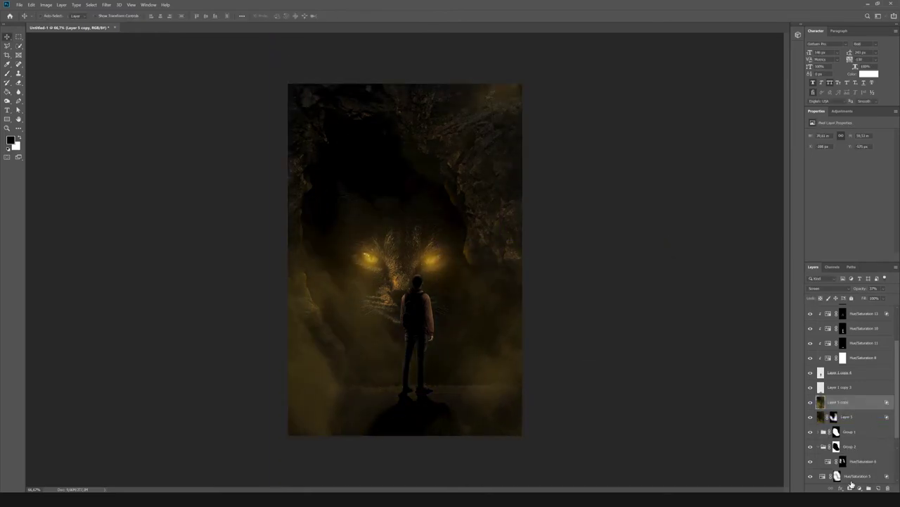
key(b)
- Duplicate the fog again to the top of the stack, delete its mask, and make black the foreground colour
key(ctrl+j)
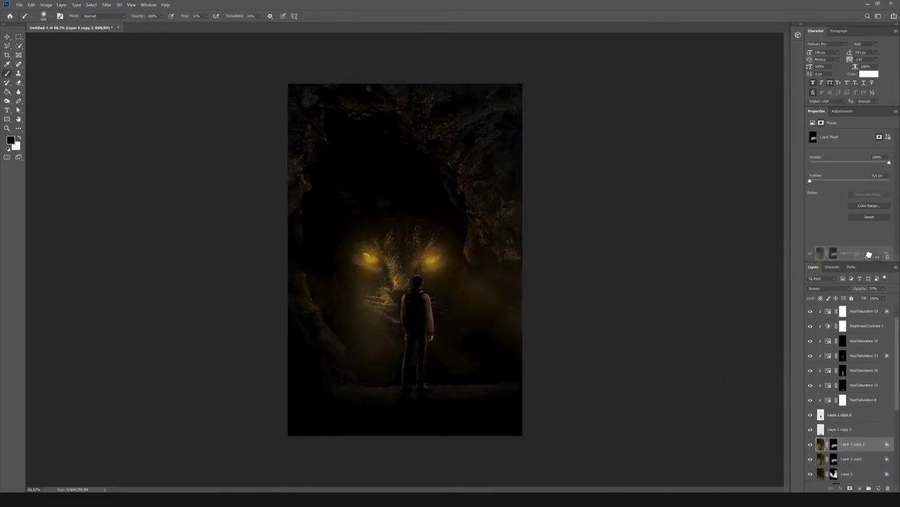
key(ctrl+shift+bracketright)
key(ctrl+u)
key(Escape)
right_click(835, 313)
click(841, 324)
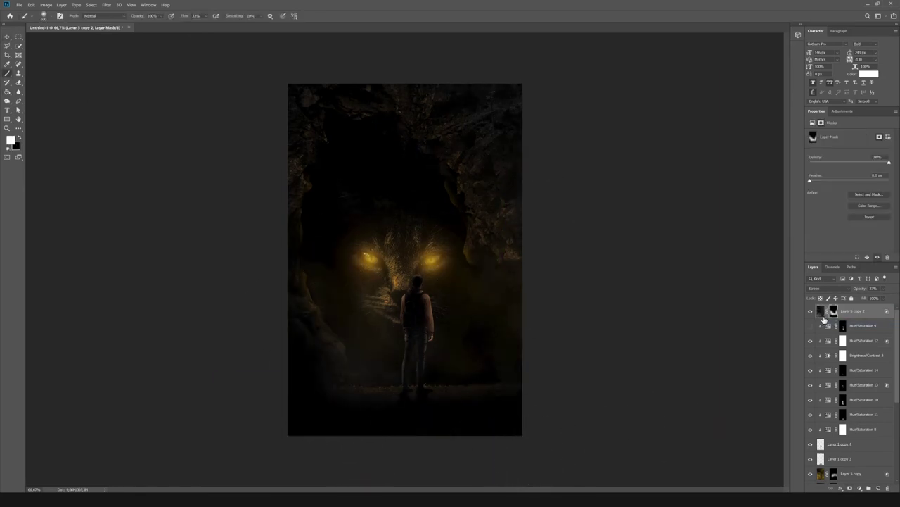
key(x)
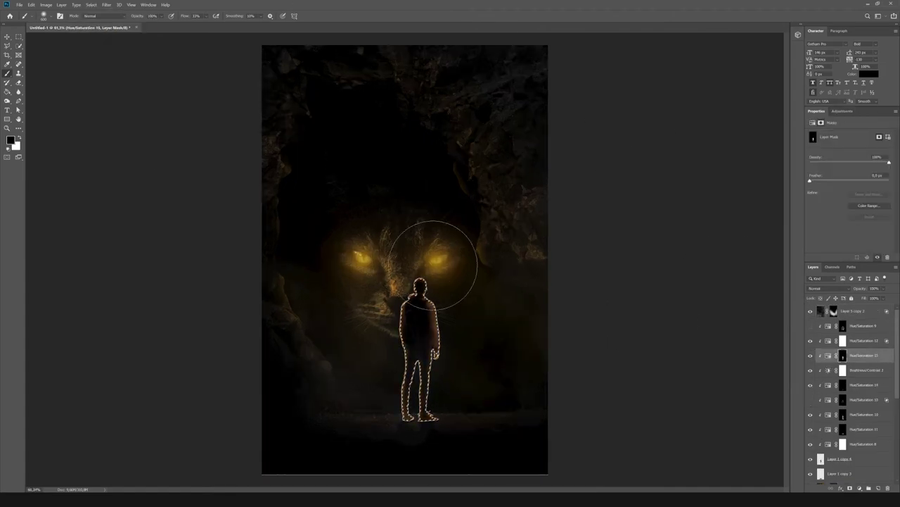
- Soften the figure mask with a 7.4 px Gaussian Blur
click(107, 5)
click(190, 124)
drag(712, 372, 683, 373)
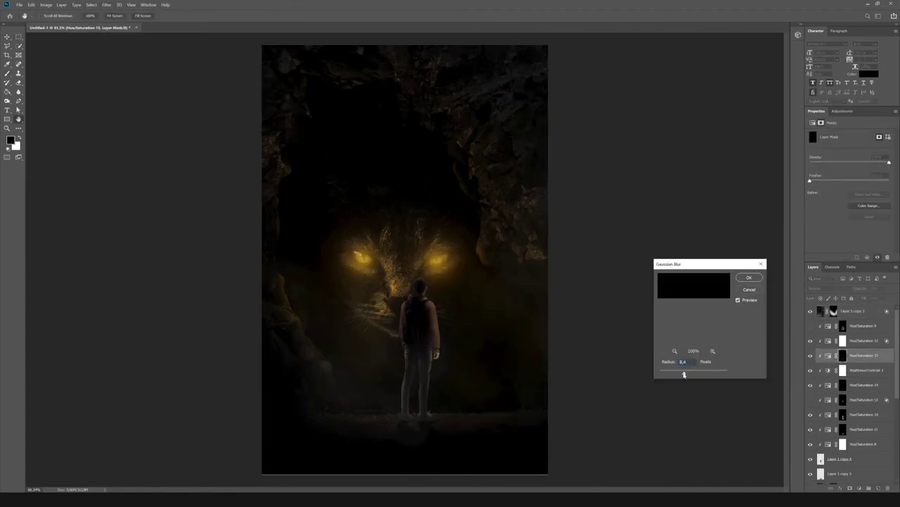
click(749, 277)
key(b)
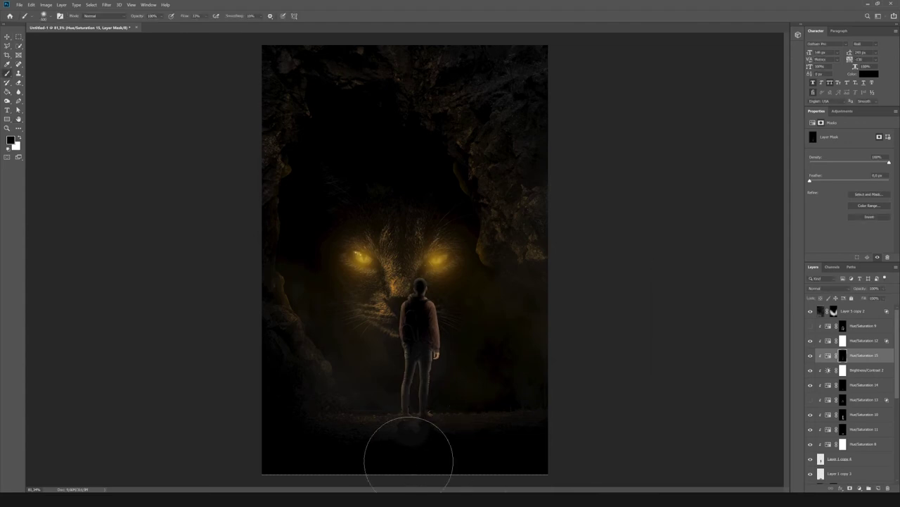
scroll(412, 446, down, 3)
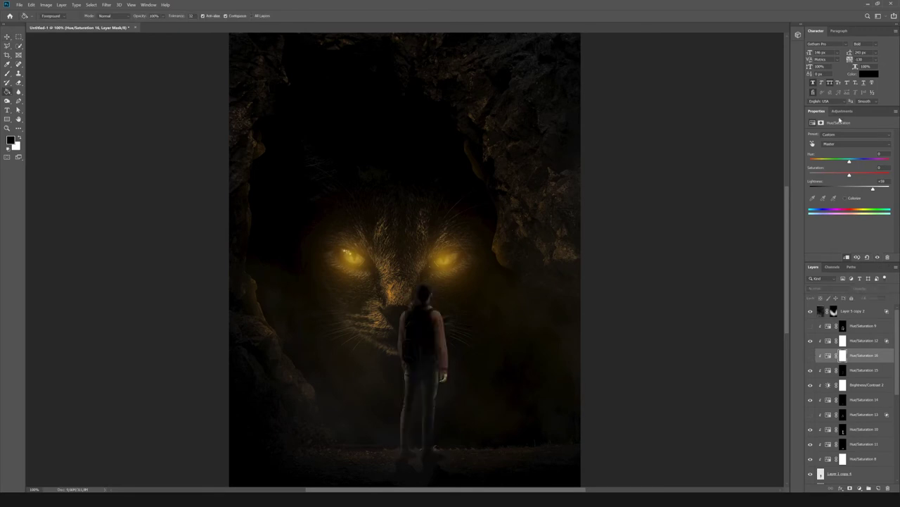
- Brighten the backpacker with an inverted Exposure layer, painting white onto the figure
drag(849, 151, 868, 151)
key(ctrl+i)
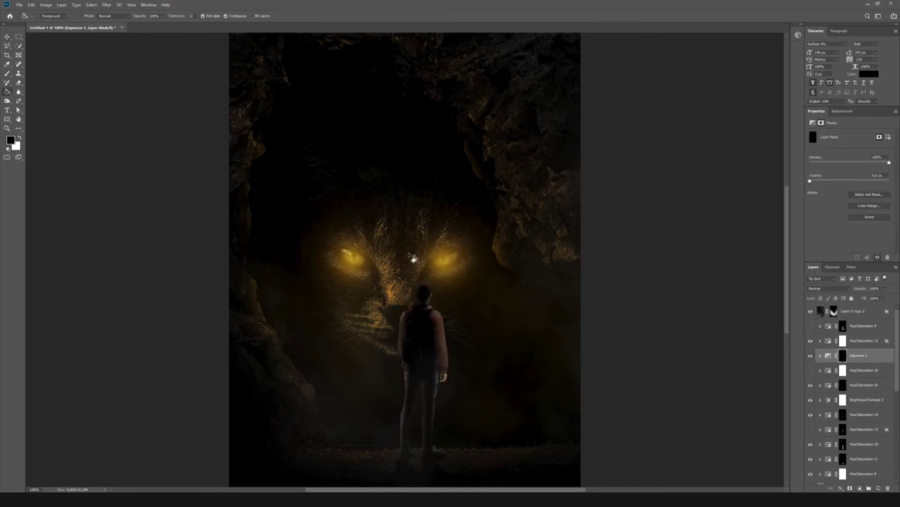
key(b)
key(x)
scroll(292, 232, up, 3)
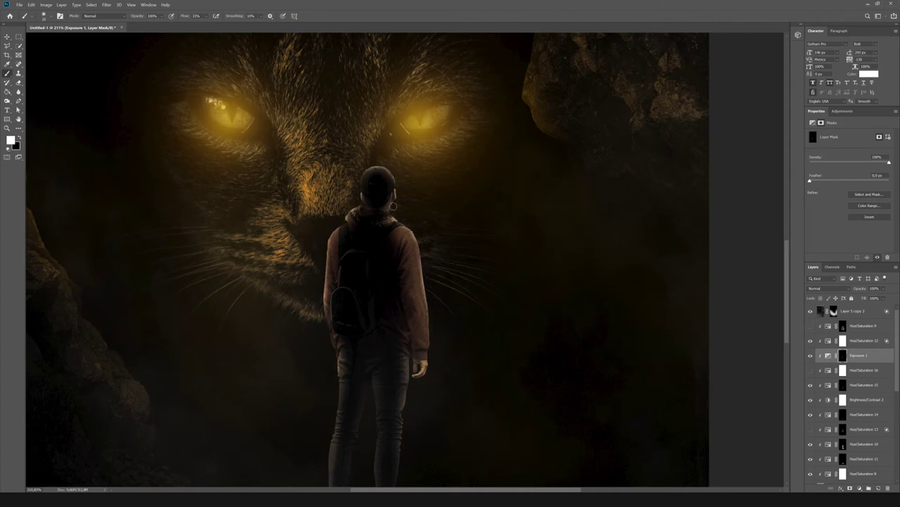
scroll(359, 185, down, 5)
scroll(426, 247, up, 6)
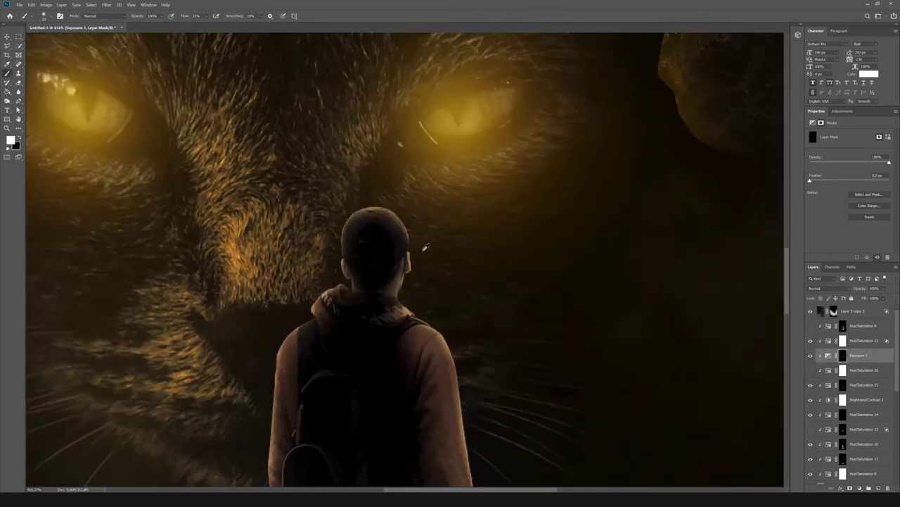
scroll(422, 281, up, 1)
scroll(458, 264, up, 1)
scroll(458, 264, down, 2)
scroll(512, 374, down, 3)
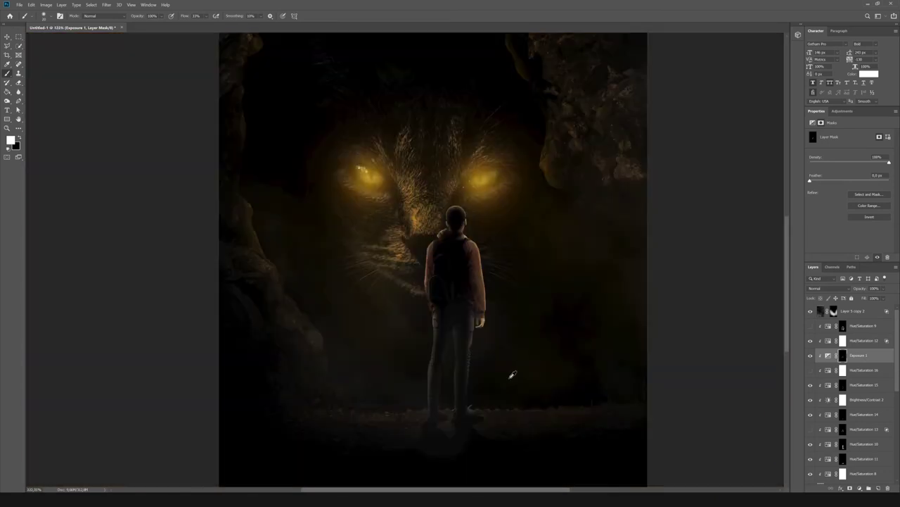
scroll(525, 378, up, 3)
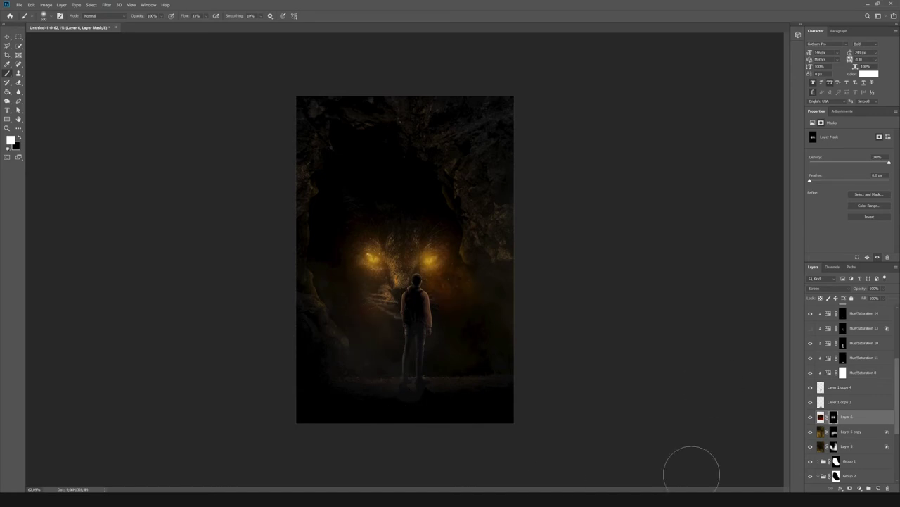
- Apply Curves to Layer 6's pixels and discard the Hue/Saturation 9 layer
key(ctrl+2)
key(ctrl+m)
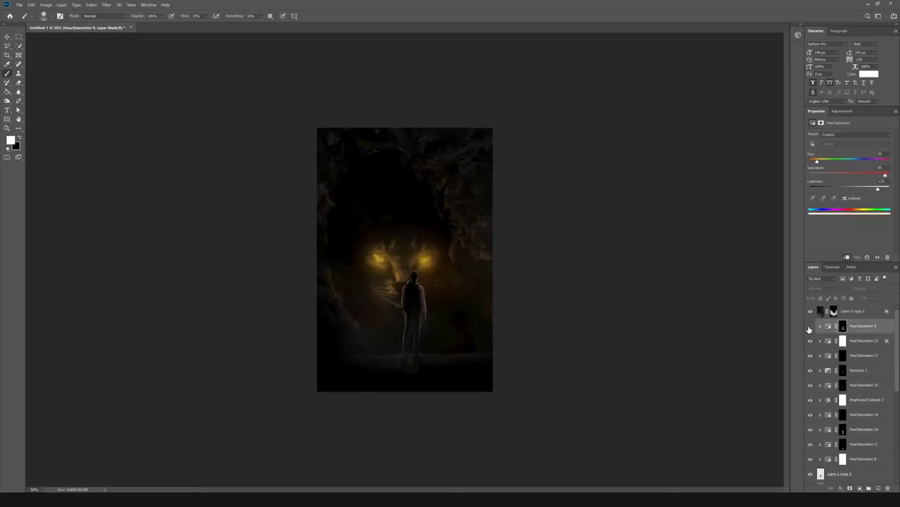
key(Delete)
drag(809, 329, 809, 418)
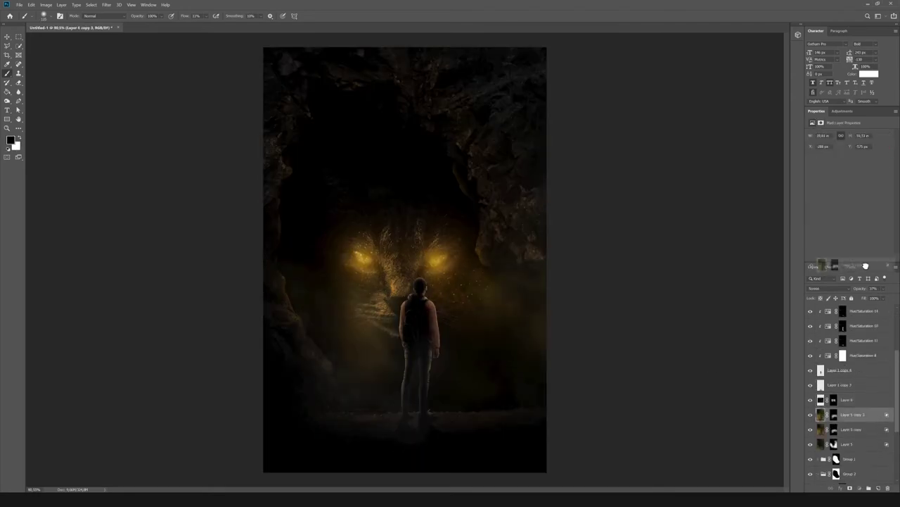
- Free Transform the fog layer, moving it up over the lower scene
key(ctrl+minus)
key(ctrl+t)
drag(370, 393, 421, 301)
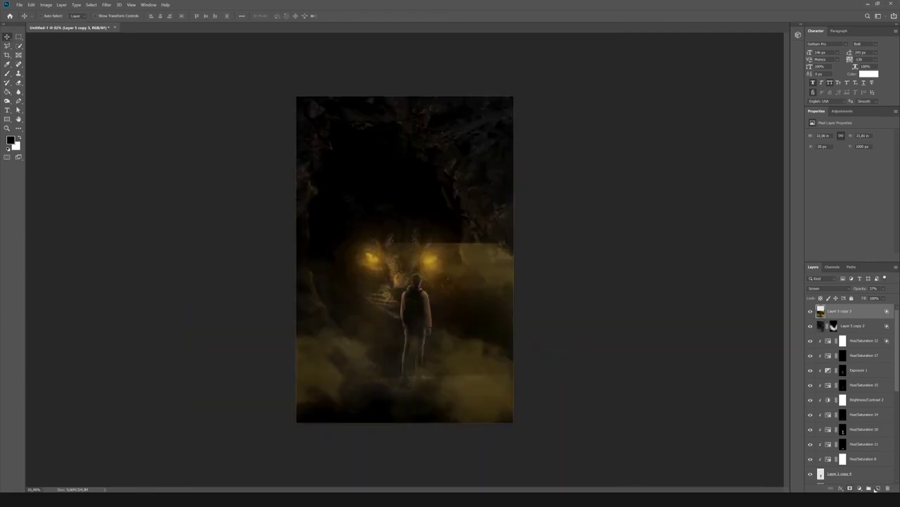
- Fill the fog mask black and commit the Layer 8 light-ray transform
click(427, 362)
key(b)
key(x)
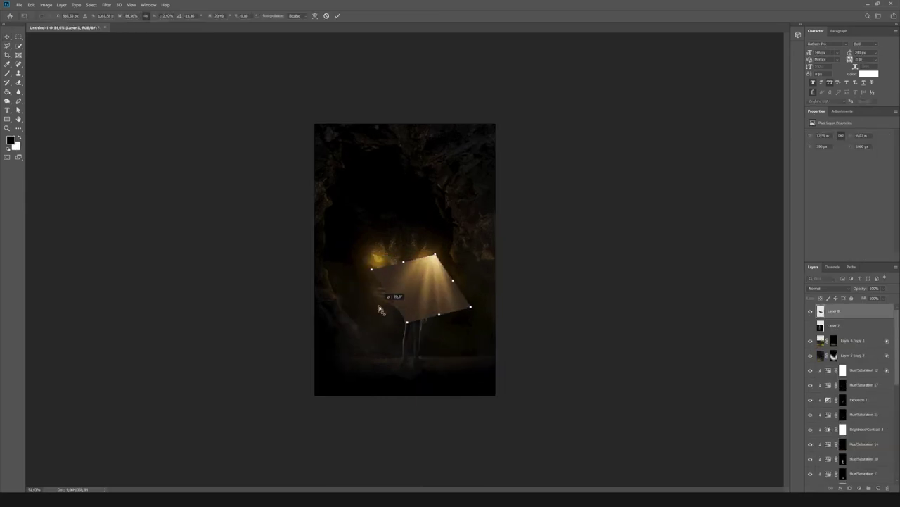
key(Return)
- Darken the light rays with Curves and lower Exposure, then hide them behind a black mask
key(ctrl+m)
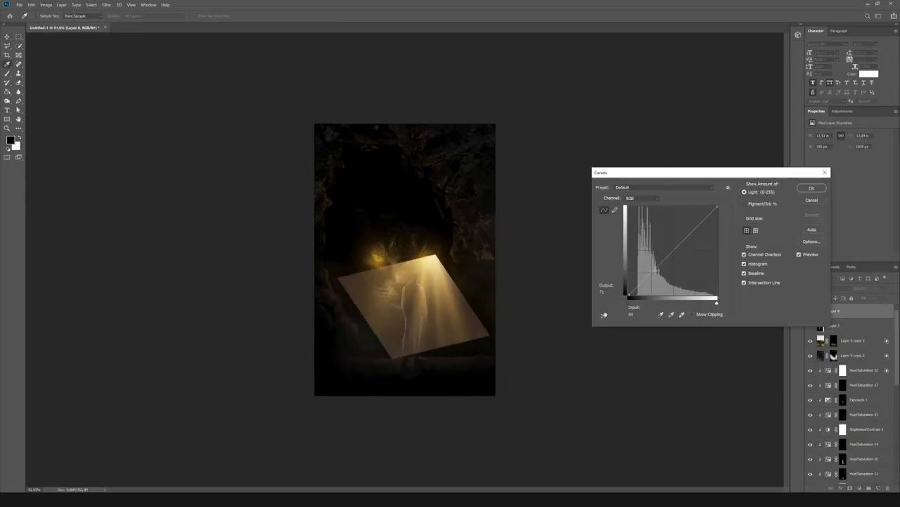
drag(700, 225, 700, 233)
click(811, 188)
click(46, 4)
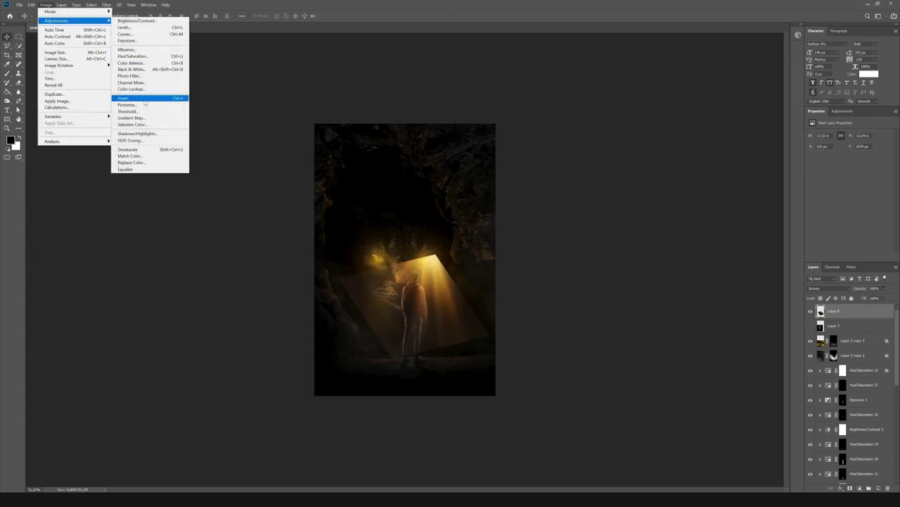
click(130, 46)
drag(423, 167, 401, 171)
key(Return)
key(b)
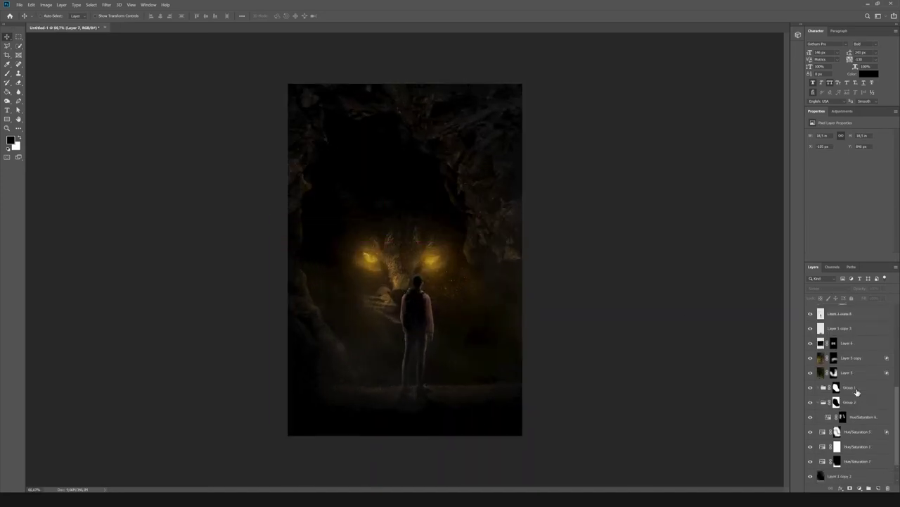
- Delete the Layer 2 copy 2 layer
click(853, 343)
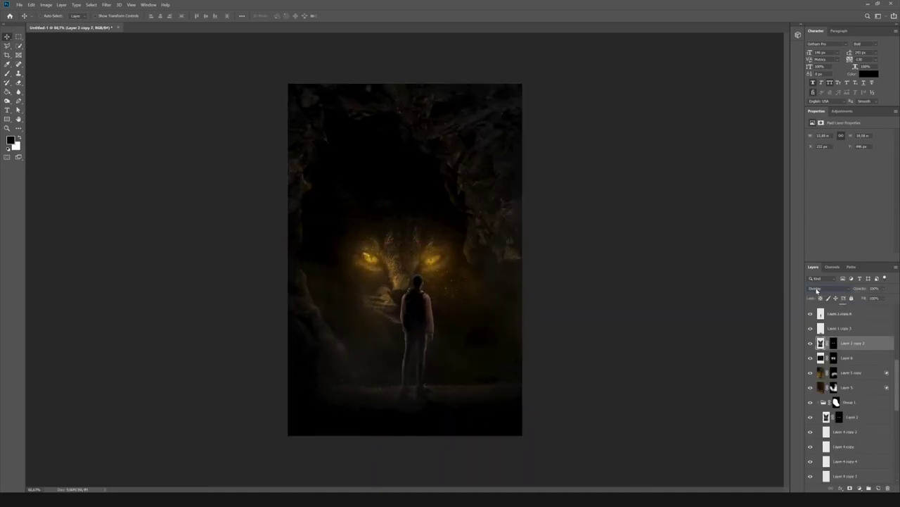
scroll(816, 289, down, 2)
key(Delete)
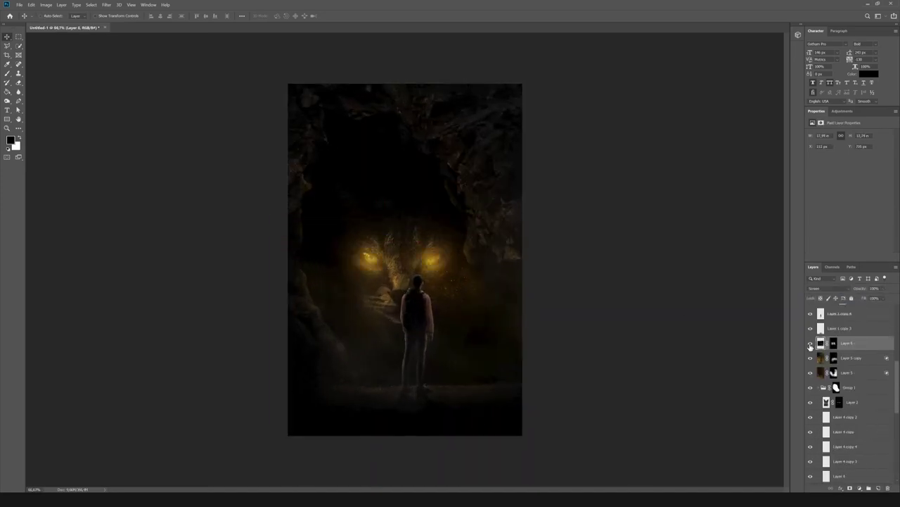
- Adjust the new Hue/Saturation layer's Blend If sliders to restore the figure's detailed shading
scroll(858, 366, up, 5)
click(864, 343)
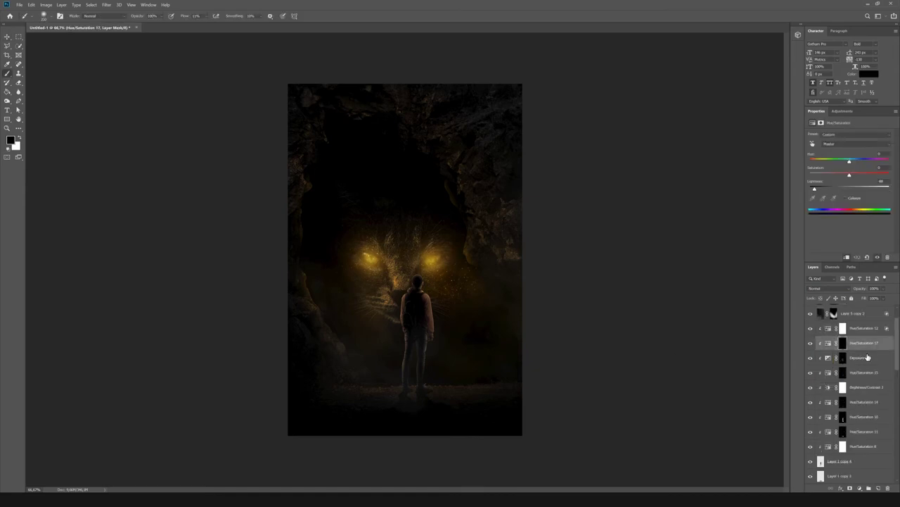
double_click(879, 343)
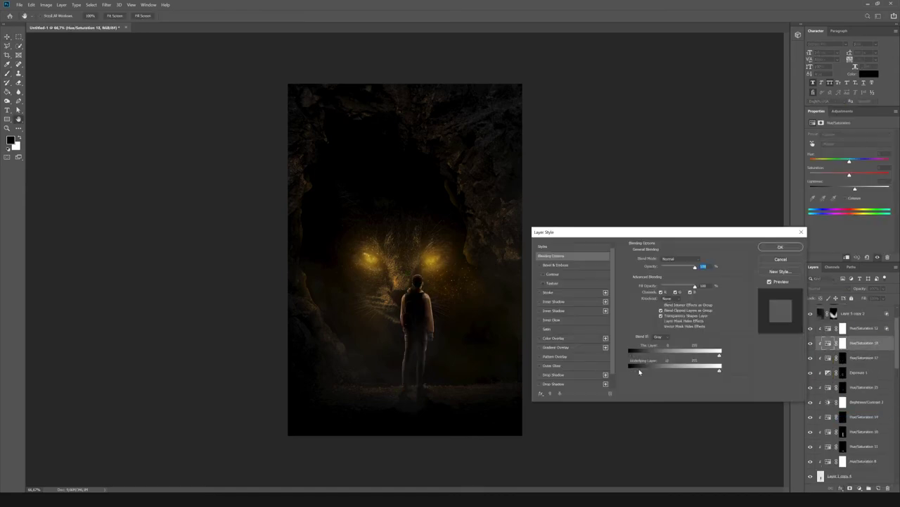
drag(630, 354, 645, 358)
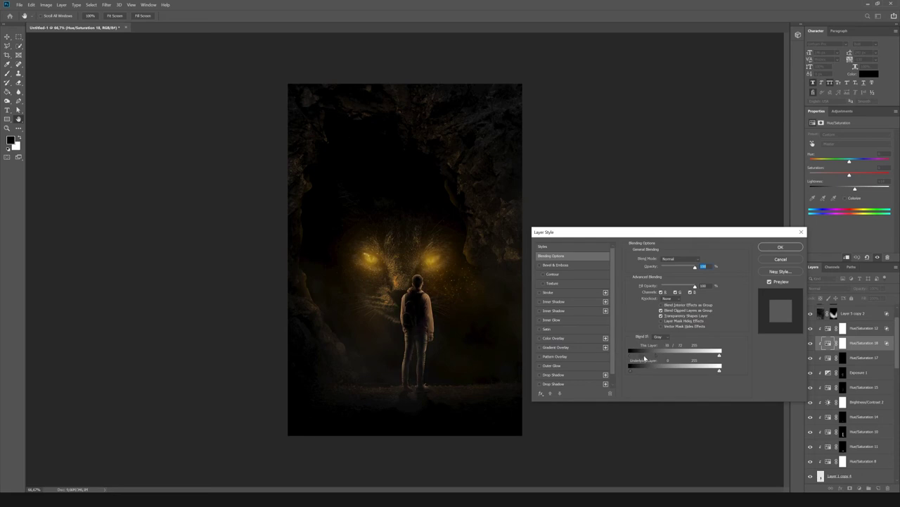
key(Return)
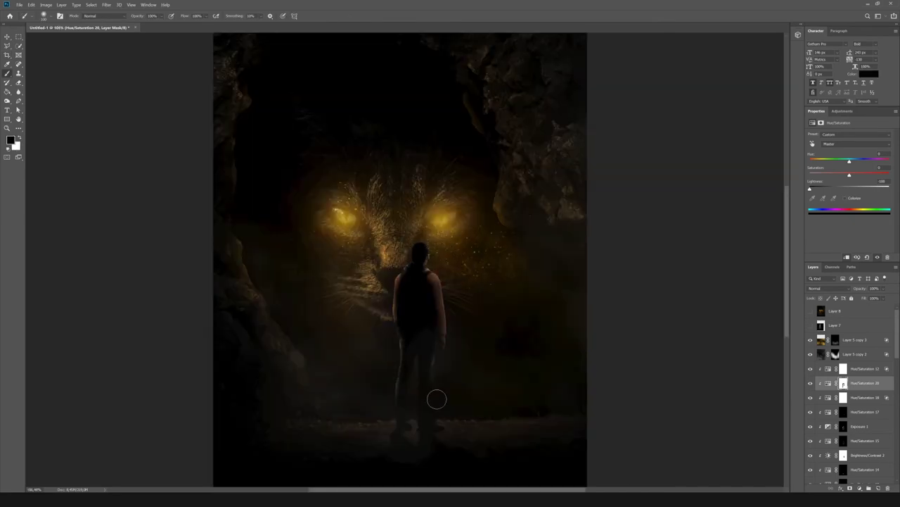
- Paint the Hue/Saturation 20 mask with a smaller brush to keep the shoe toe lighter
scroll(399, 347, down, 1)
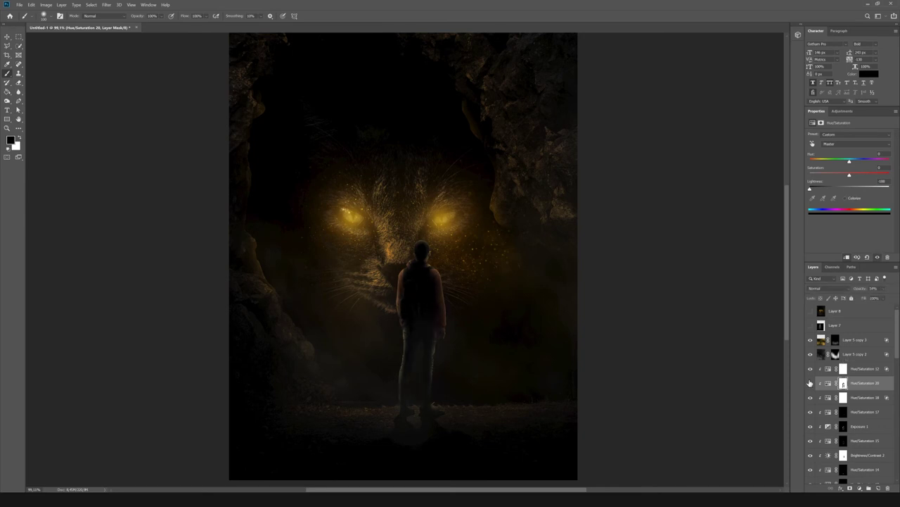
scroll(497, 292, down, 5)
key(ctrl+0)
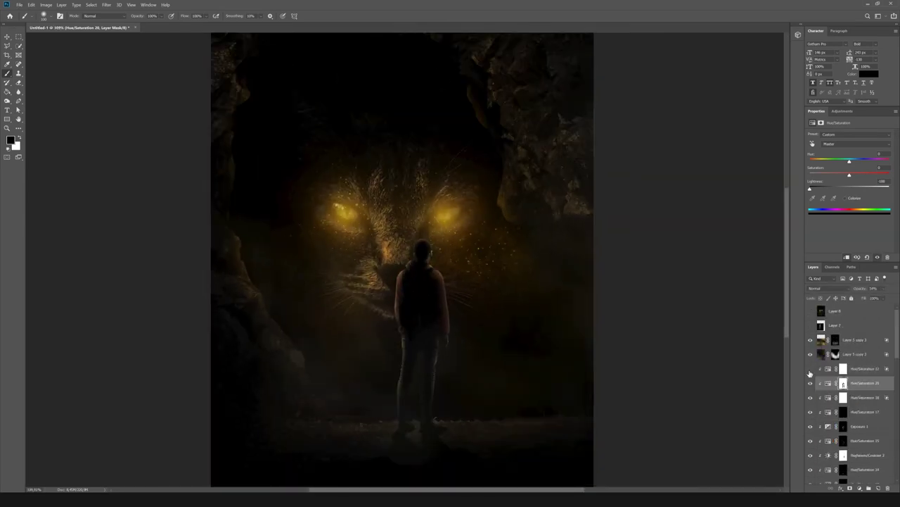
click(843, 382)
scroll(418, 435, up, 5)
key(bracketleft)
click(396, 390)
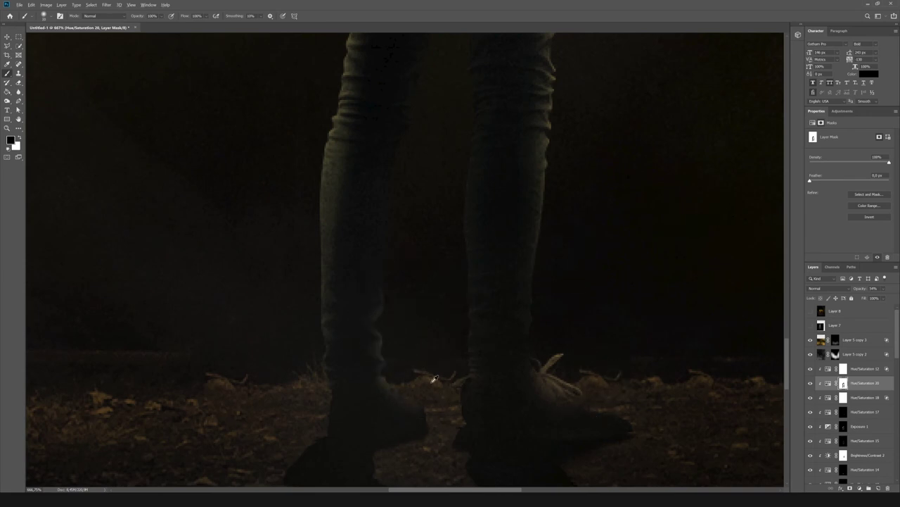
scroll(387, 338, down, 2)
scroll(422, 288, down, 5)
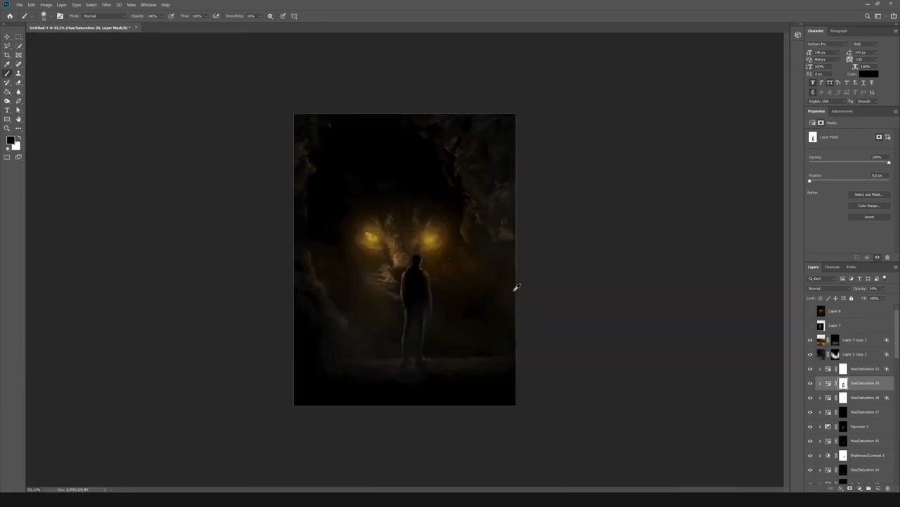
scroll(467, 332, up, 2)
scroll(478, 342, down, 1)
scroll(476, 343, up, 2)
- Stamp the visible scene into Layer 9 and brighten it with Camera Raw calibration tweaks
key(v)
click(837, 311)
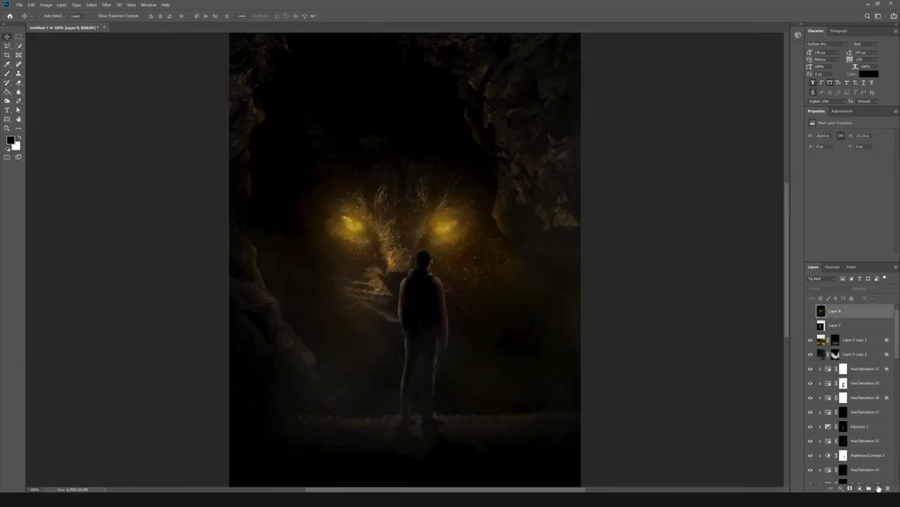
click(855, 383)
click(814, 373)
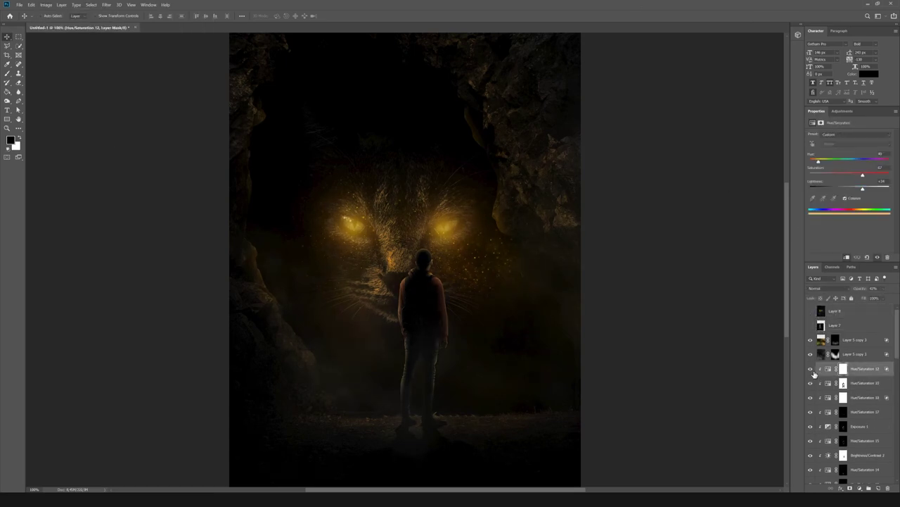
click(837, 315)
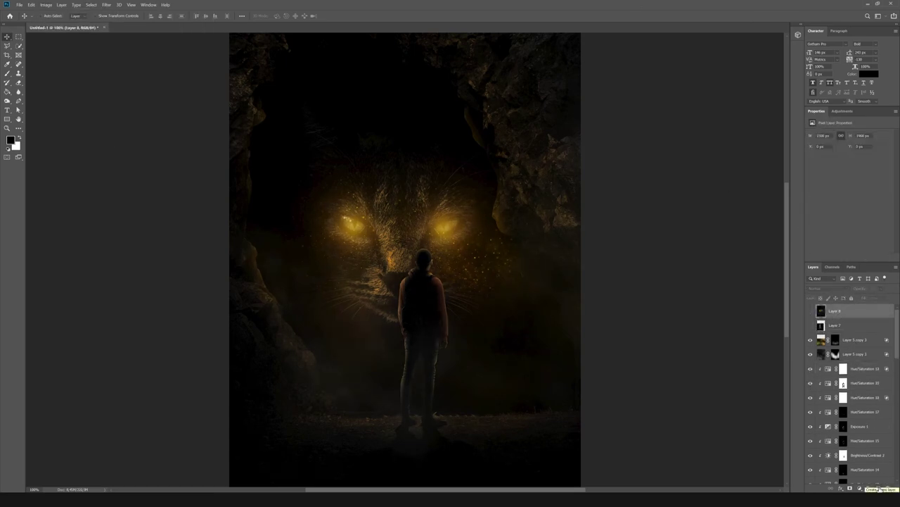
click(878, 488)
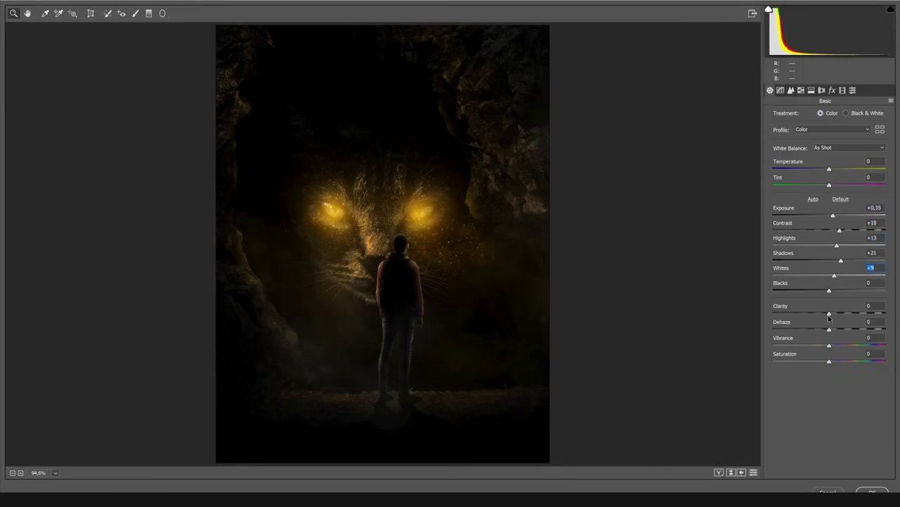
click(832, 90)
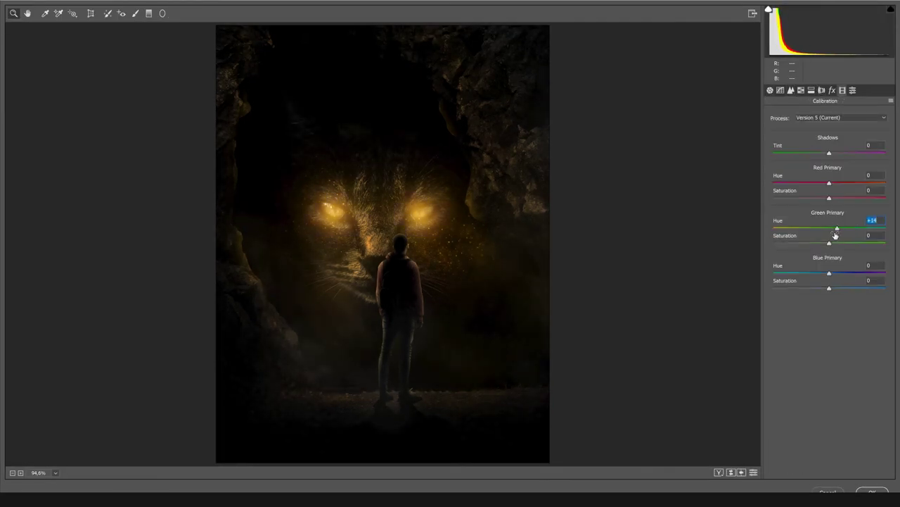
click(870, 487)
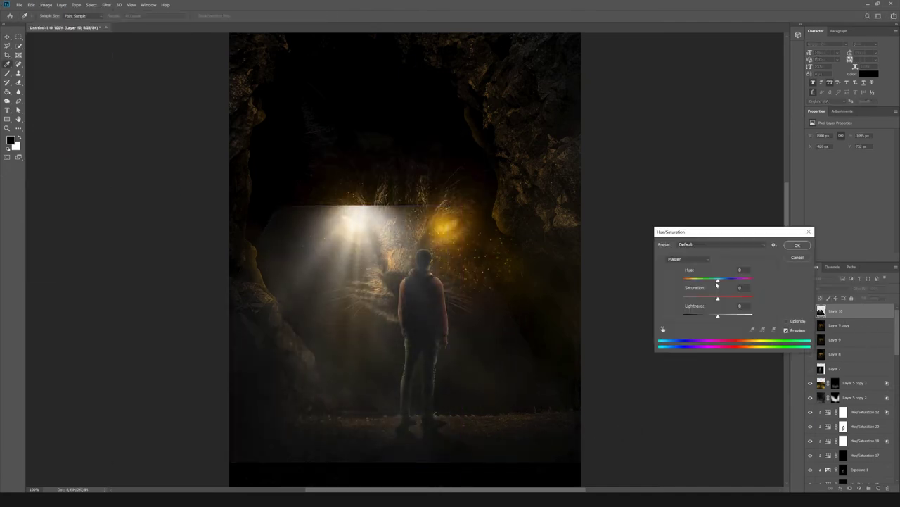
- Tint the light rays warm gold and mask them in over the cat face
click(786, 321)
drag(686, 281, 699, 282)
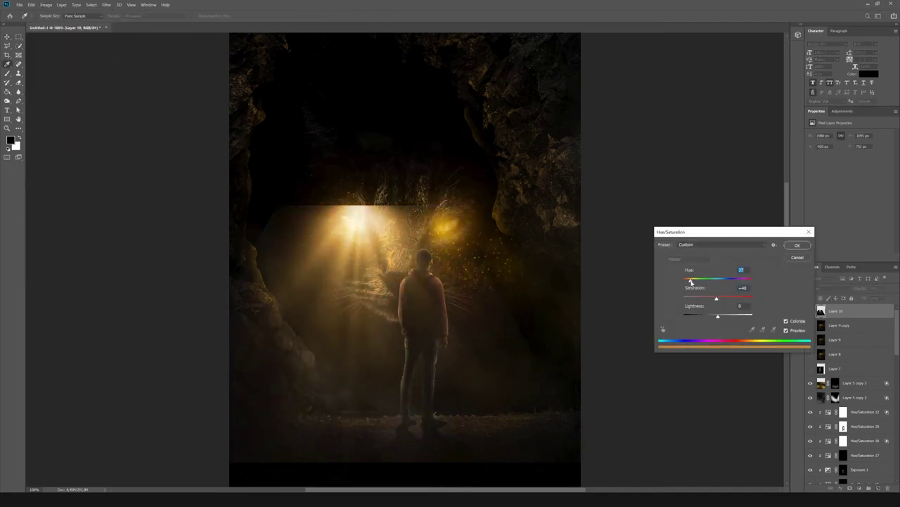
key(Return)
alt+click(850, 486)
mouse_move(366, 232)
mouse_down()
mouse_move(392, 361)
mouse_move(328, 392)
mouse_up()
- Duplicate the rays layer and paint its mask to reveal rays around the backpacker
key(ctrl+j)
key(x)
drag(340, 191, 476, 247)
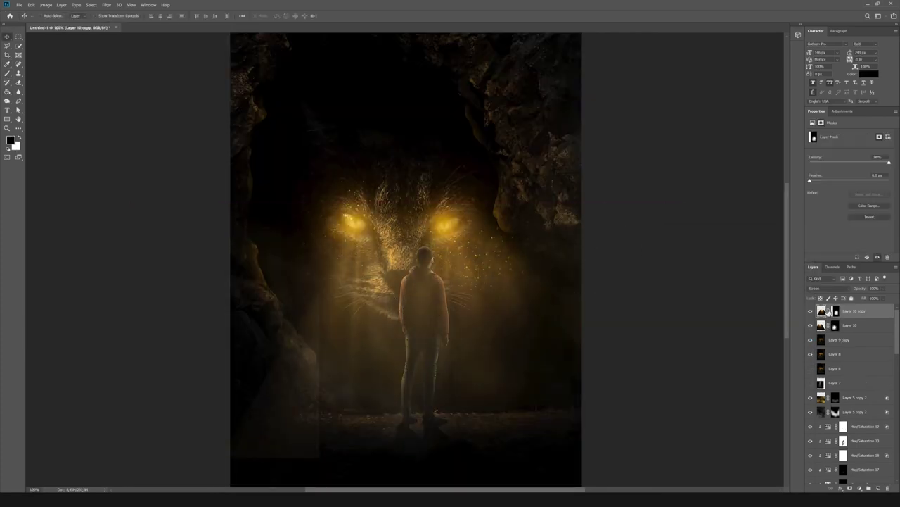
click(835, 310)
key(x)
drag(511, 342, 492, 445)
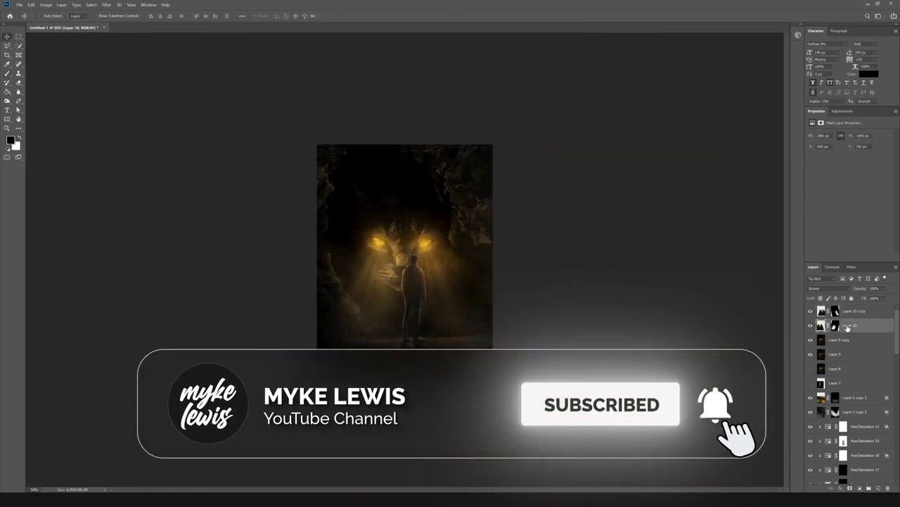
- Raise the rays copy to about 54% opacity and stamp visible into a new layer
drag(866, 298, 880, 302)
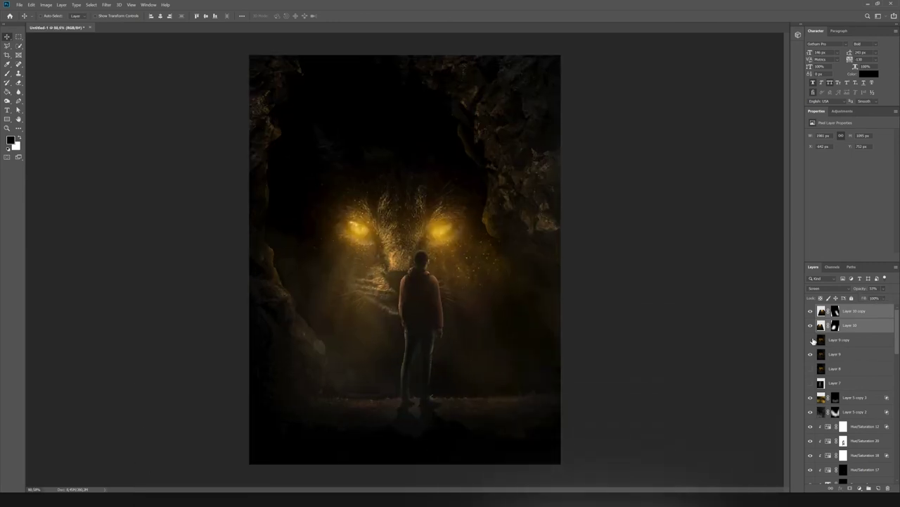
scroll(809, 366, down, 5)
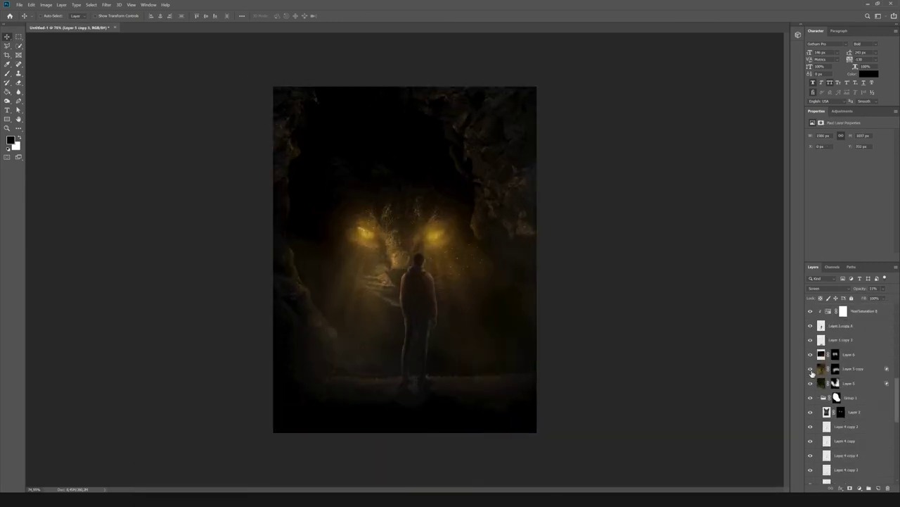
key(ctrl+shift+alt+e)
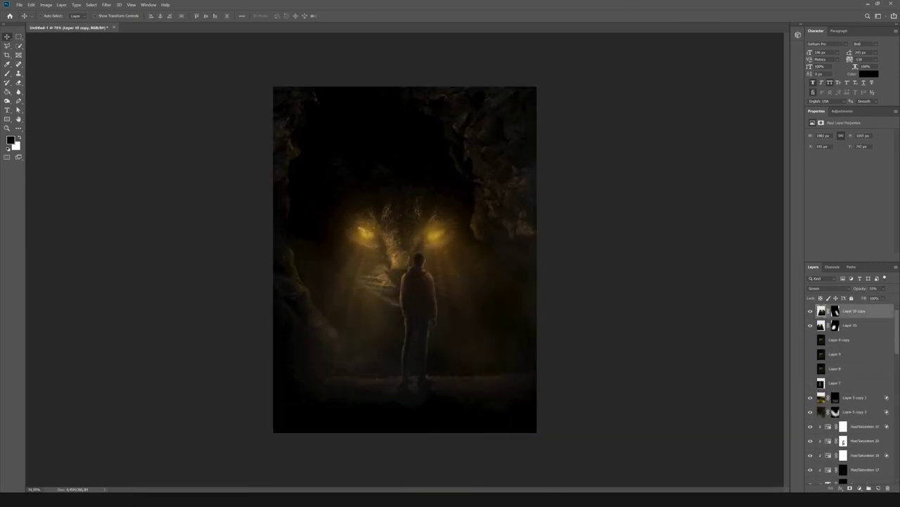
- Raise exposure, contrast and highlights on the merged layer in Camera Raw
key(ctrl+shift+a)
drag(829, 214, 842, 243)
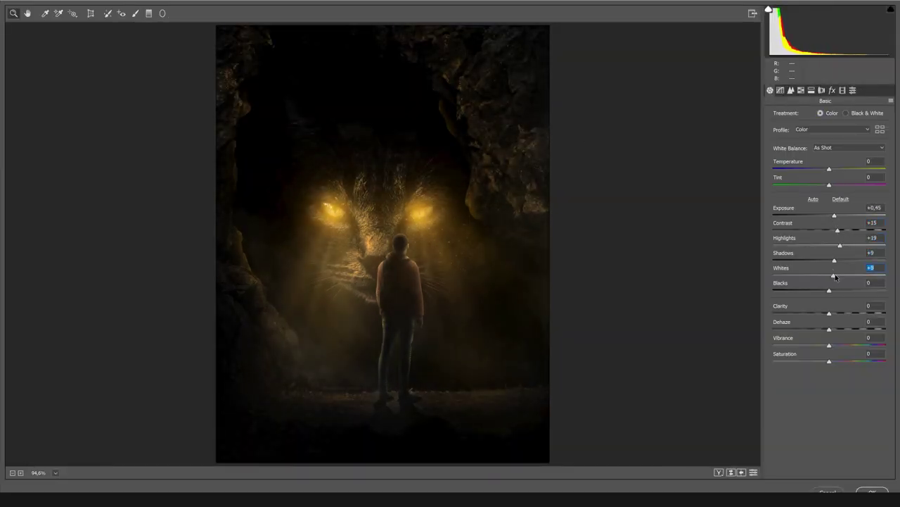
click(780, 90)
click(811, 90)
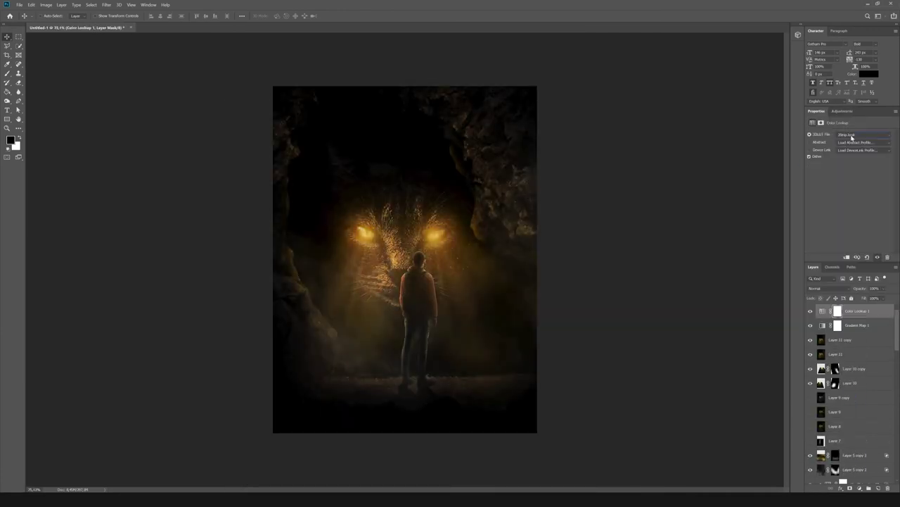
- Set the Color Lookup layer's blend mode to Lighter Color
scroll(852, 137, down, 5)
scroll(852, 137, down, 5)
scroll(852, 137, down, 5)
scroll(852, 137, down, 5)
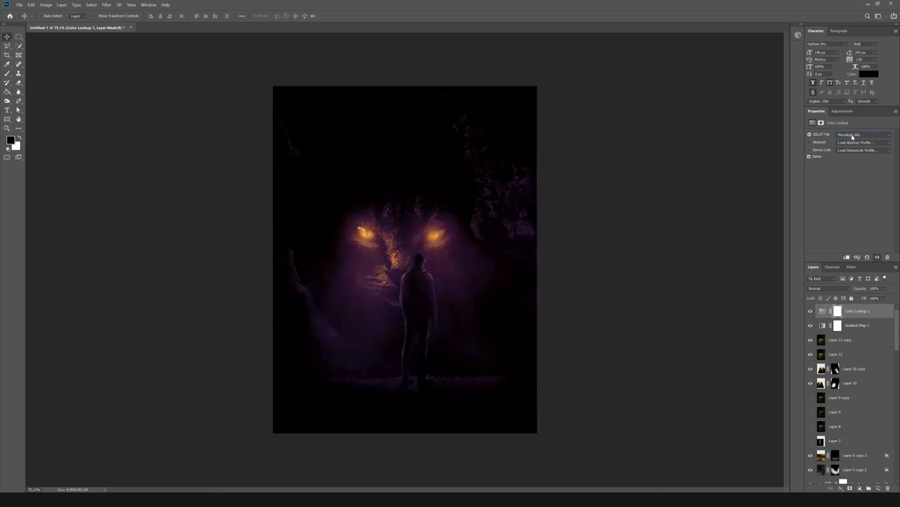
scroll(852, 136, up, 2)
click(823, 289)
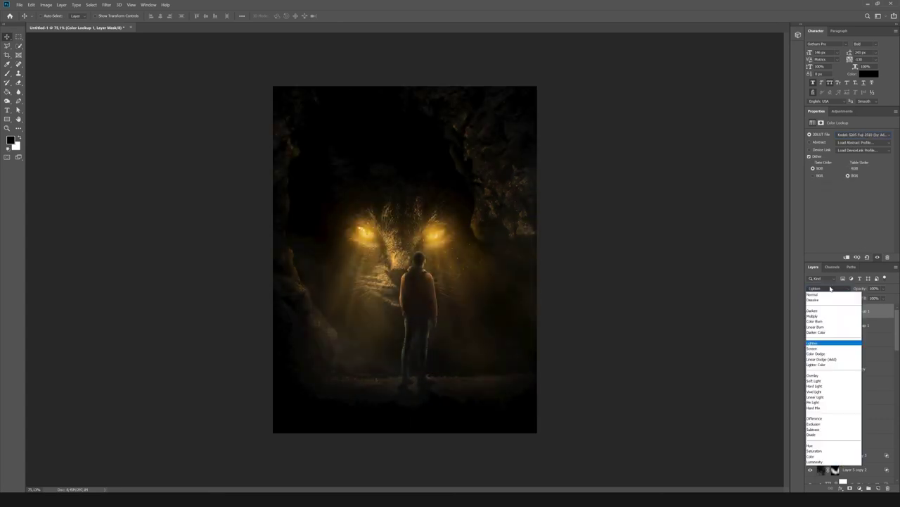
click(824, 330)
key(Delete)
key(ctrl+z)
- Apply the Kodak 5218 Kodak 2395 lookup at a low, subtle opacity
click(854, 134)
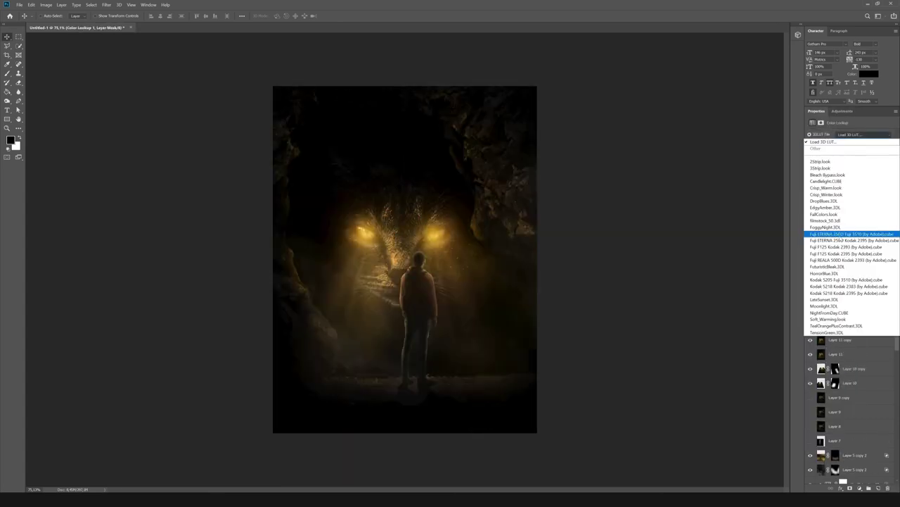
click(854, 235)
scroll(855, 138, down, 2)
scroll(855, 138, down, 2)
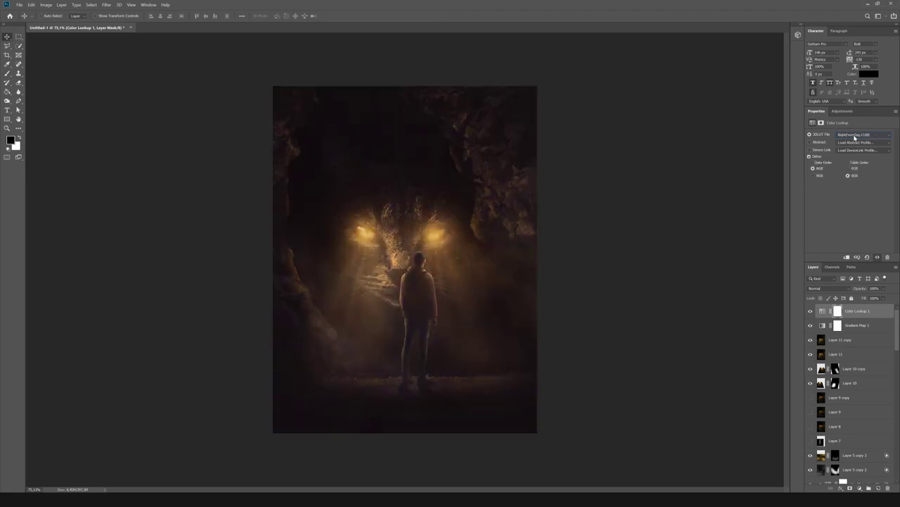
scroll(828, 289, down, 5)
scroll(828, 289, down, 5)
drag(883, 289, 864, 298)
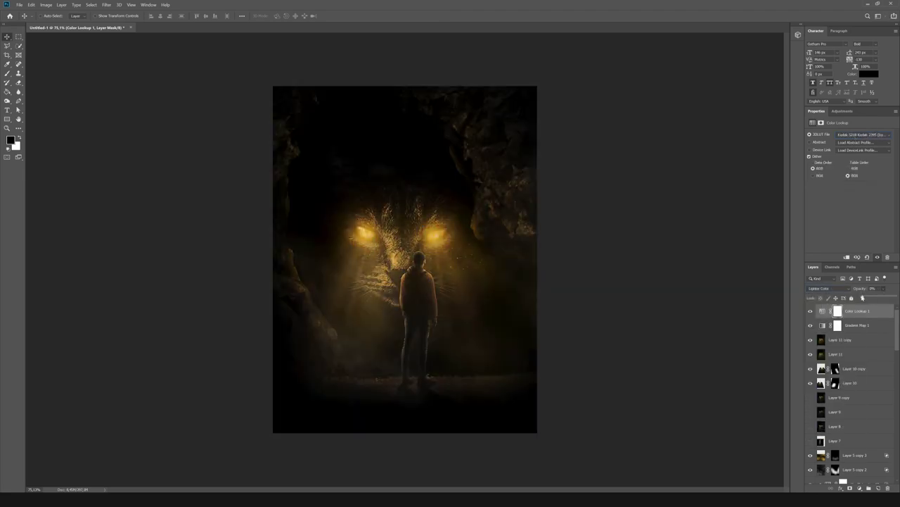
- Add Gradient Map 2 using the purple-to-orange gradient preset
click(842, 111)
click(842, 149)
click(611, 130)
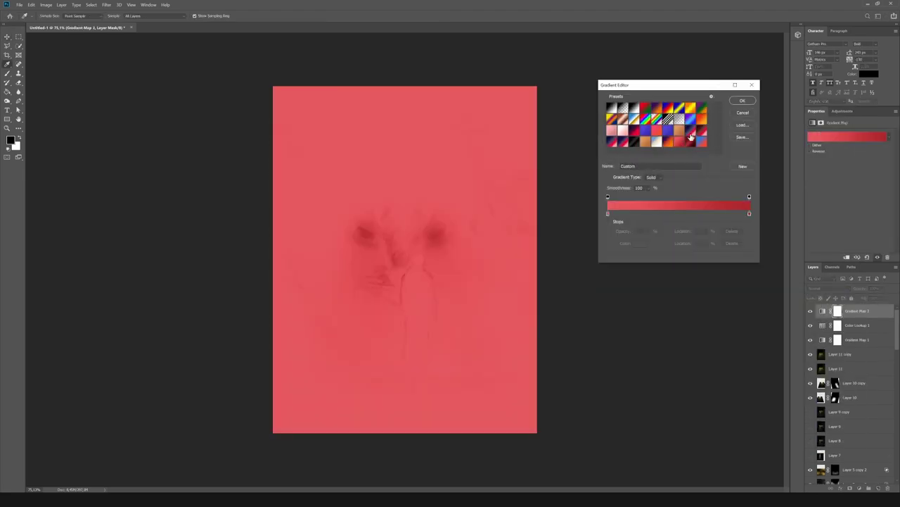
click(645, 142)
click(674, 144)
drag(647, 213, 700, 215)
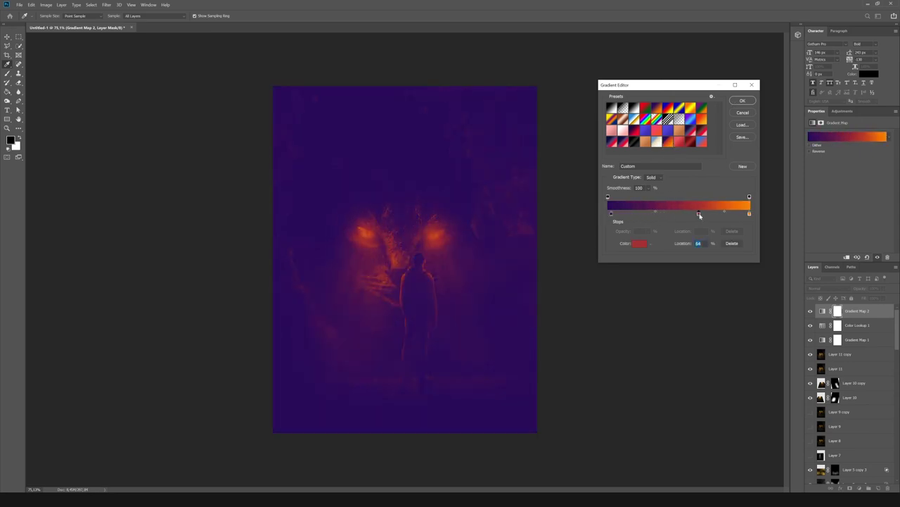
click(742, 100)
- Set the gradient map to Soft Light at 41% and stamp visible into Layer 12
key(shift+plus)
key(shift+plus)
key(shift+plus)
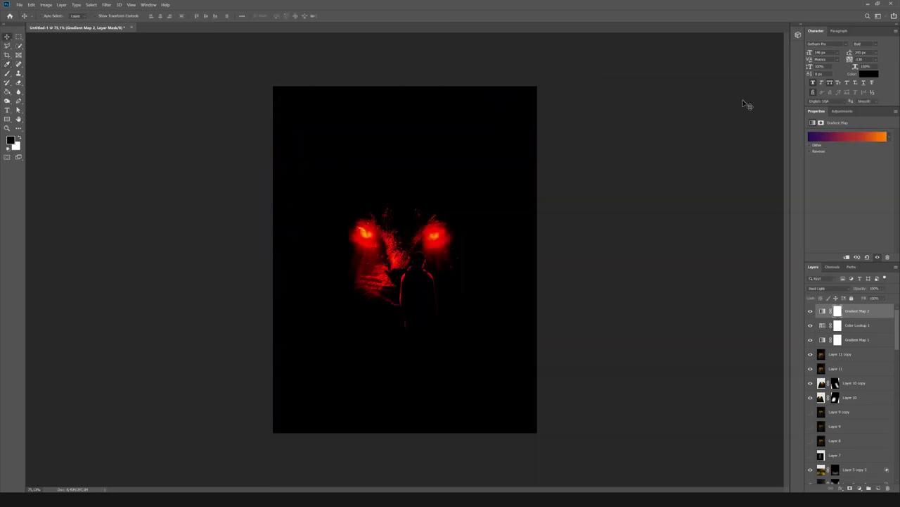
drag(883, 289, 876, 299)
key(ctrl+minus)
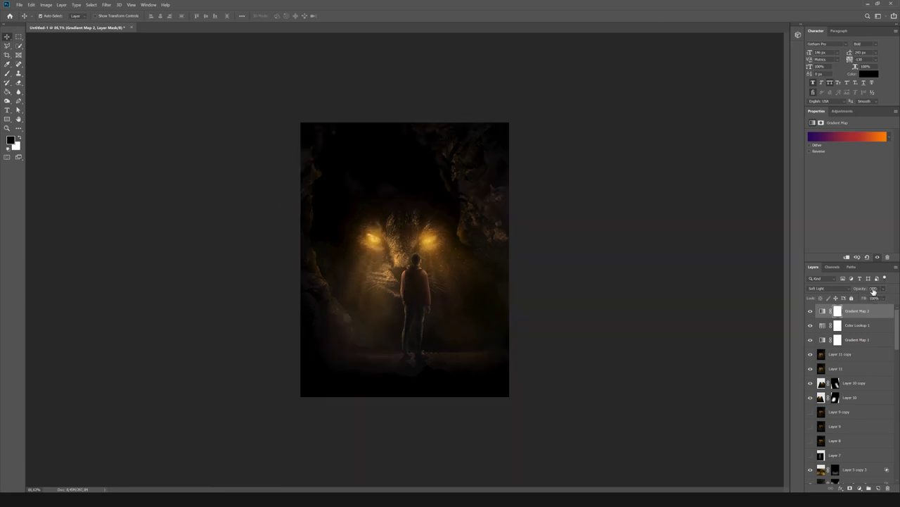
key(ctrl+shift+alt+e)
- Apply a Field Blur to merged Layer 12 and duplicate it
click(106, 5)
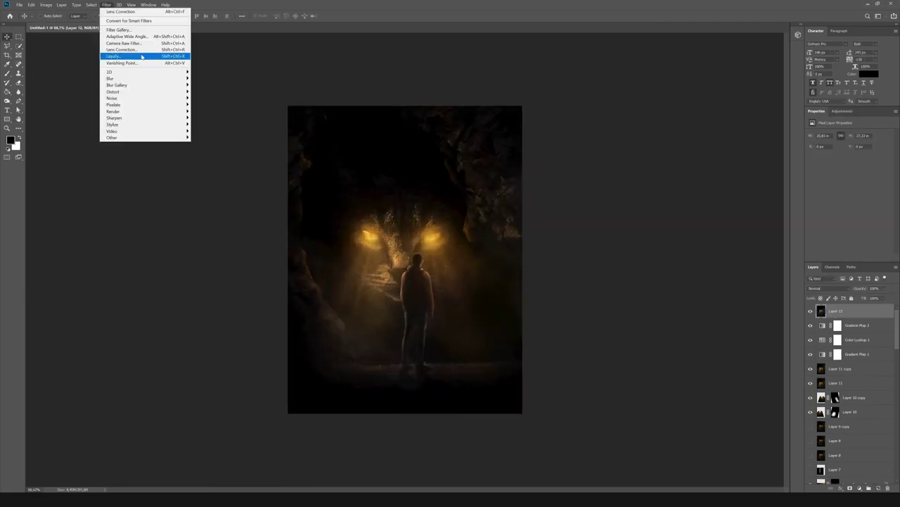
click(207, 83)
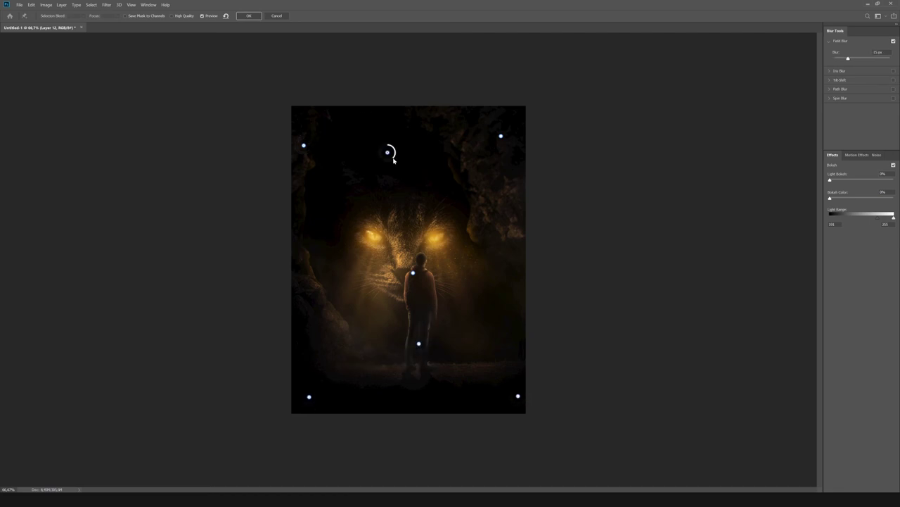
key(ctrl+j)
- Apply High Pass to the copy and blend it in Overlay mode
key(ctrl+alt+f)
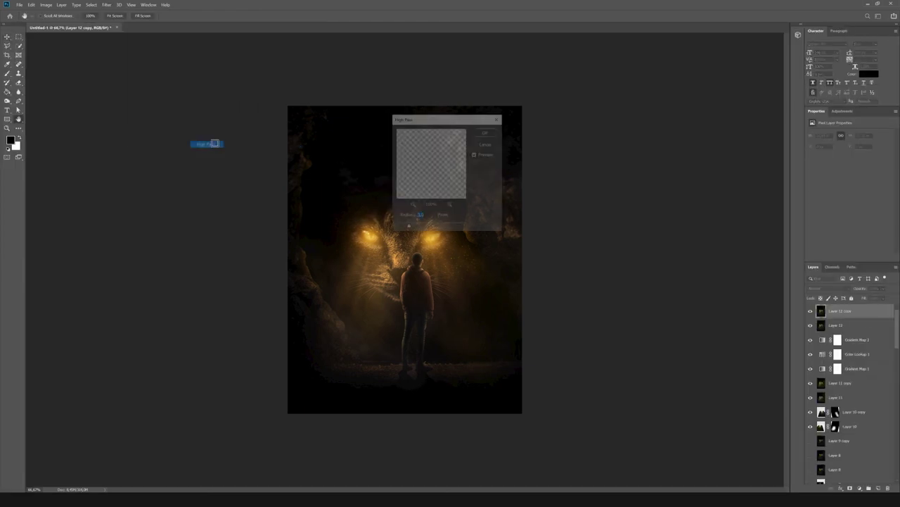
click(485, 133)
click(827, 288)
click(831, 375)
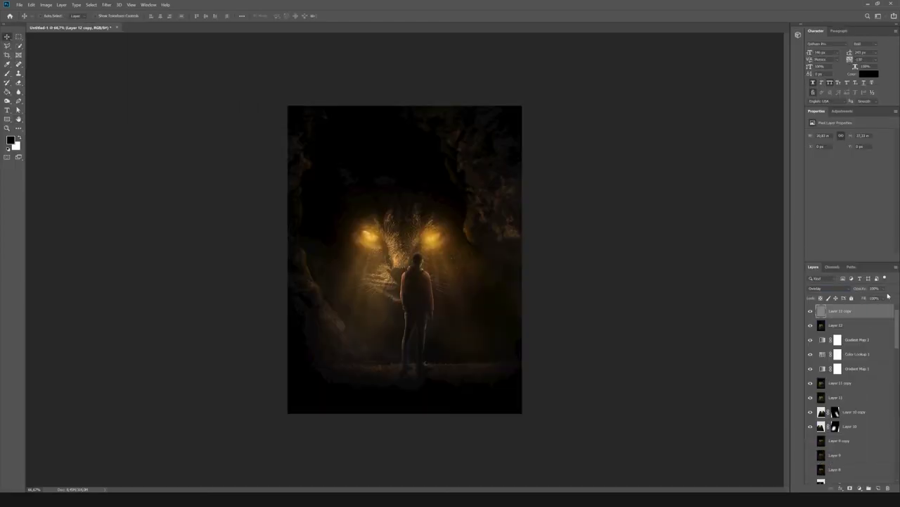
scroll(846, 422, down, 10)
click(846, 464)
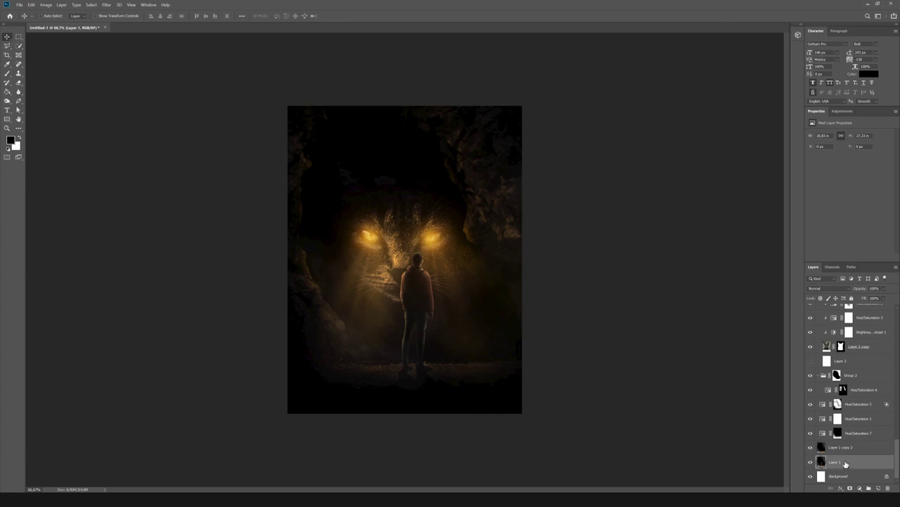
- Stamp visible into Layer 13, duplicate it, and apply a 0°, 24-pixel Motion Blur with mask
key(ctrl+shift+alt+e)
key(ctrl+j)
click(106, 4)
click(211, 125)
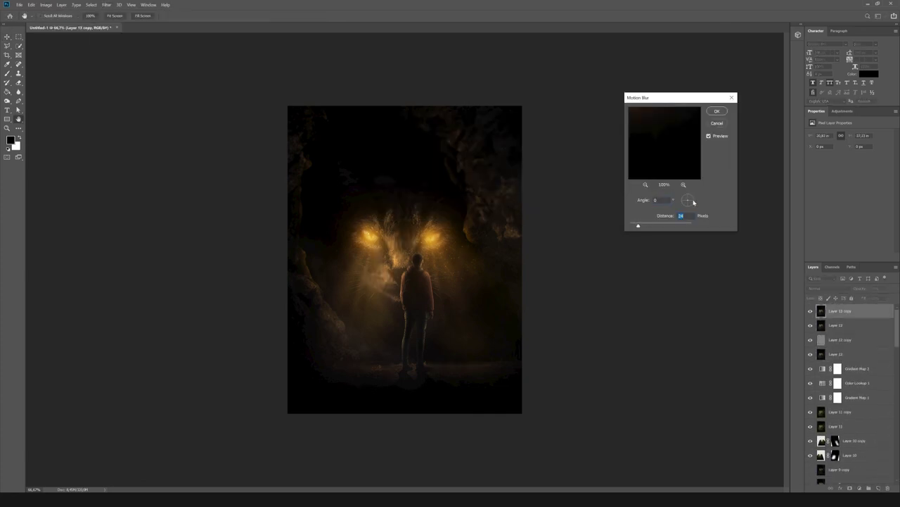
key(Return)
key(g)
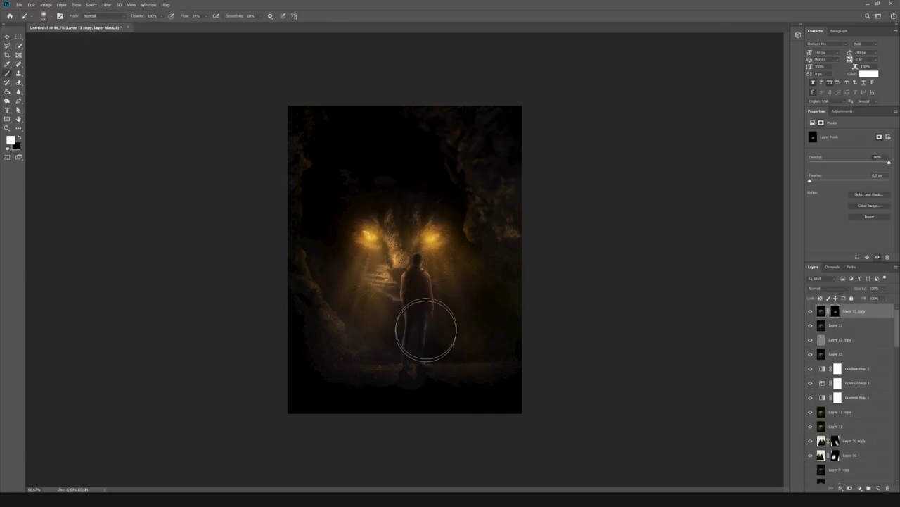